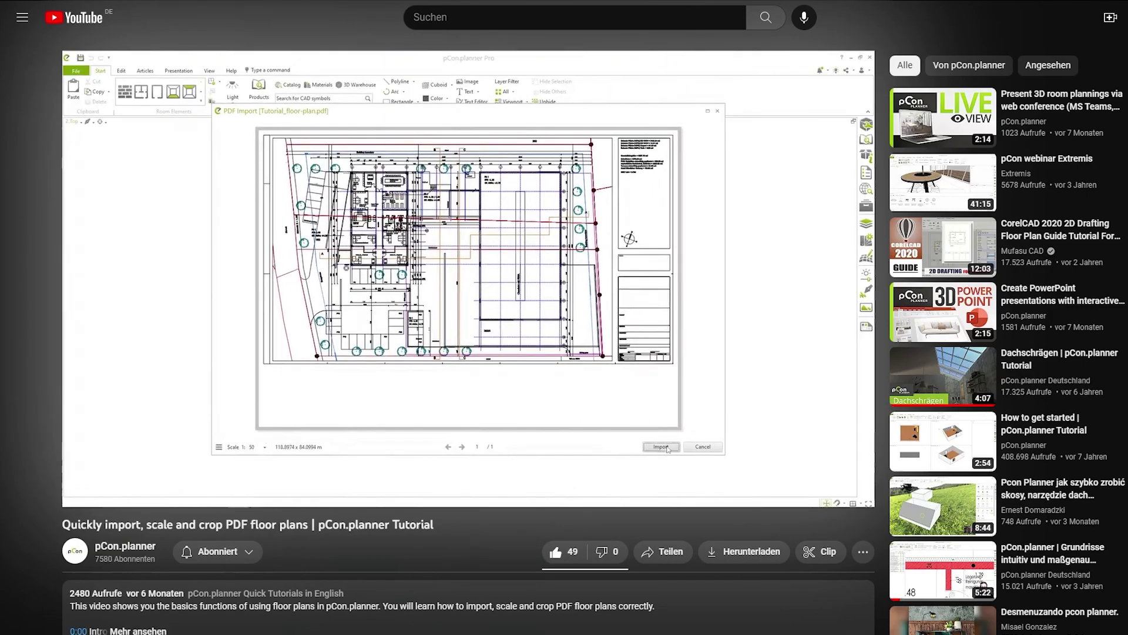
Play the pCon.planner floor plan tutorial video in fullscreen.
key("f")
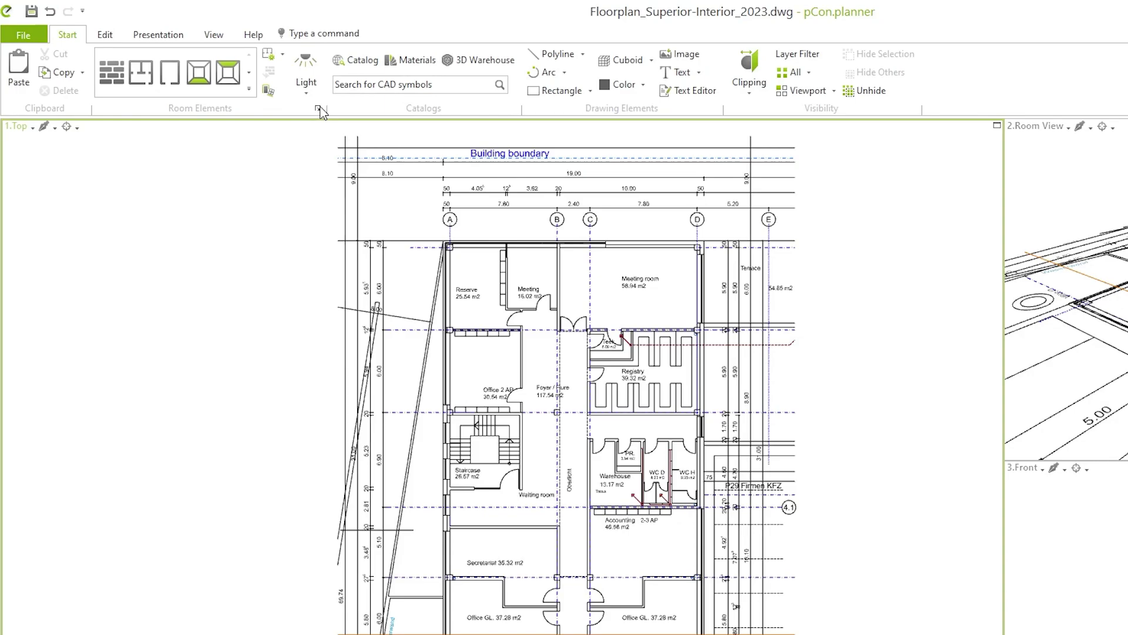
Set the room settings so new walls are 2.75 m high with a Solid hatch.
left_click(319, 108)
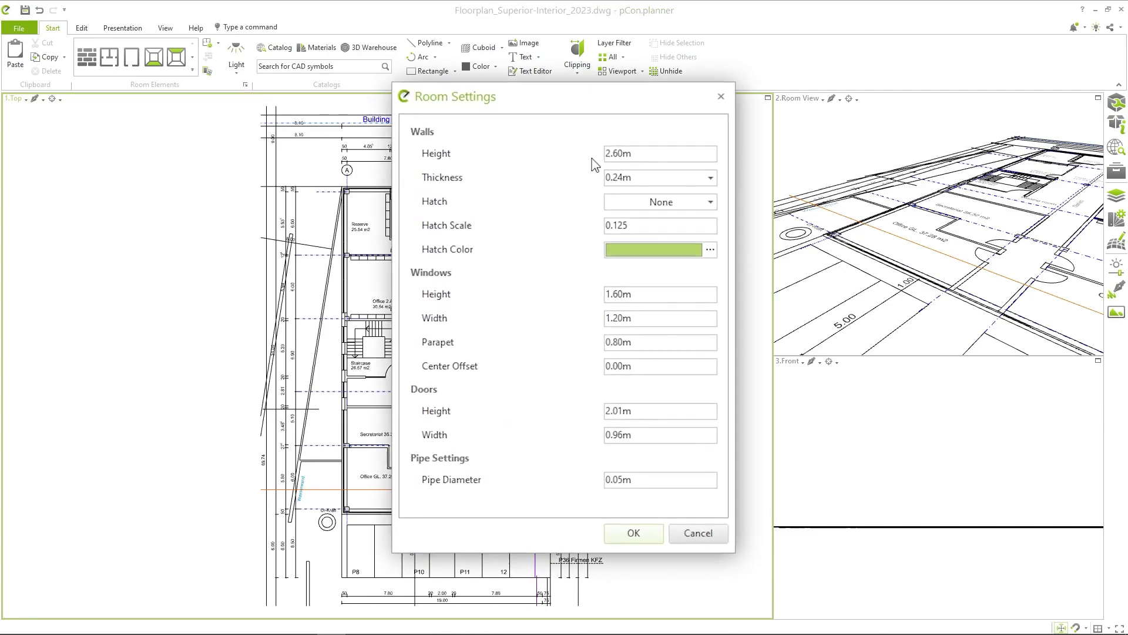
left_click_drag(637, 151, 618, 151)
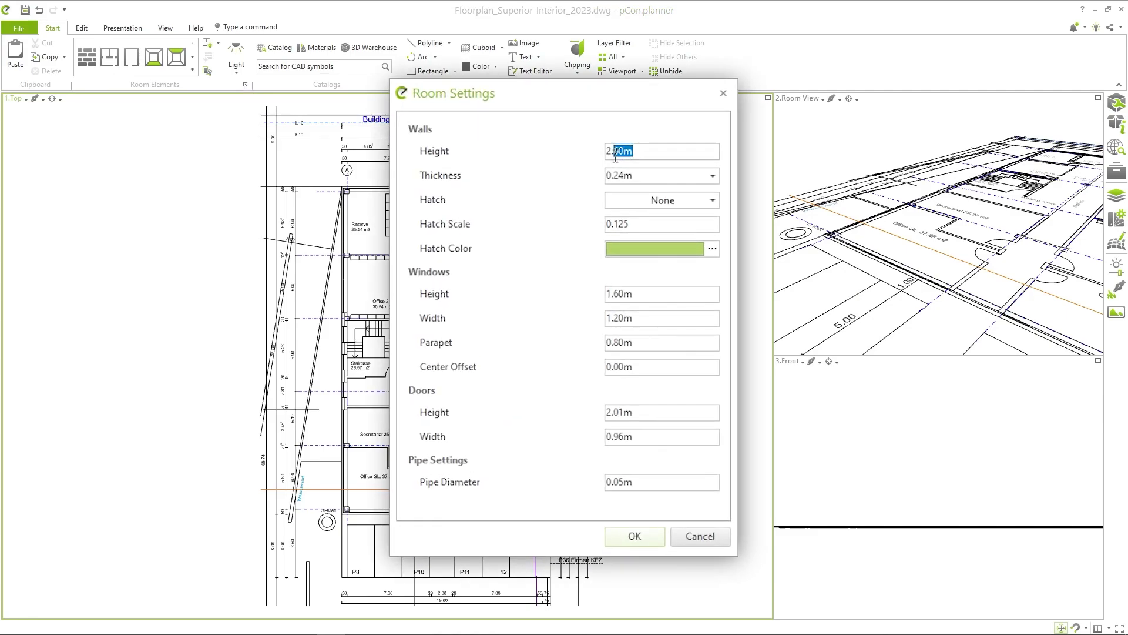
type("75m")
left_click(713, 200)
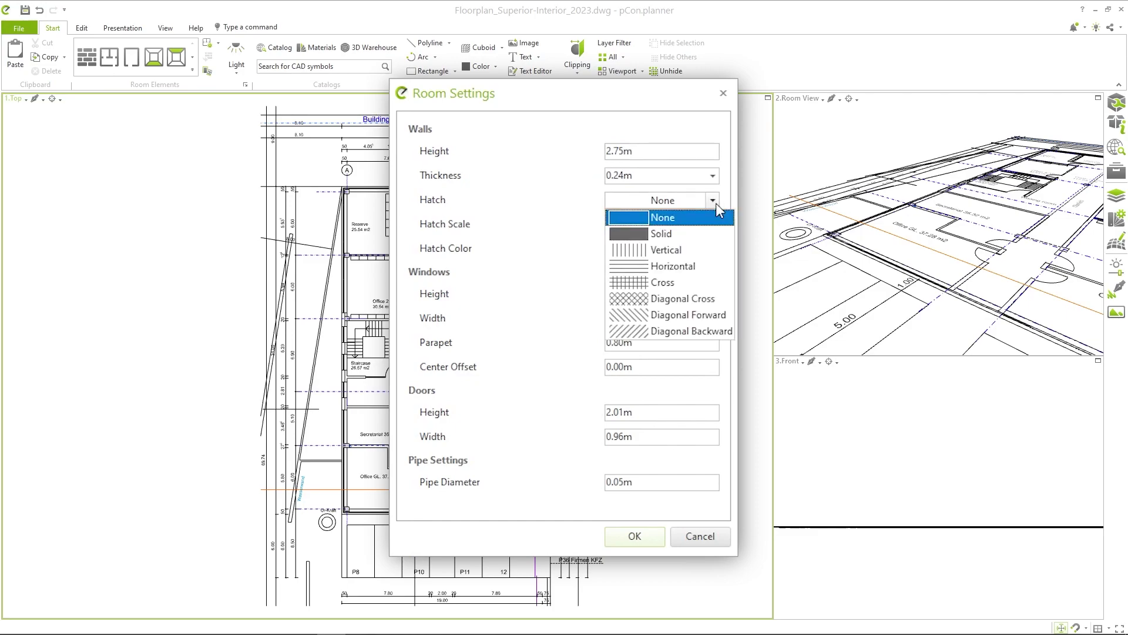
left_click(679, 234)
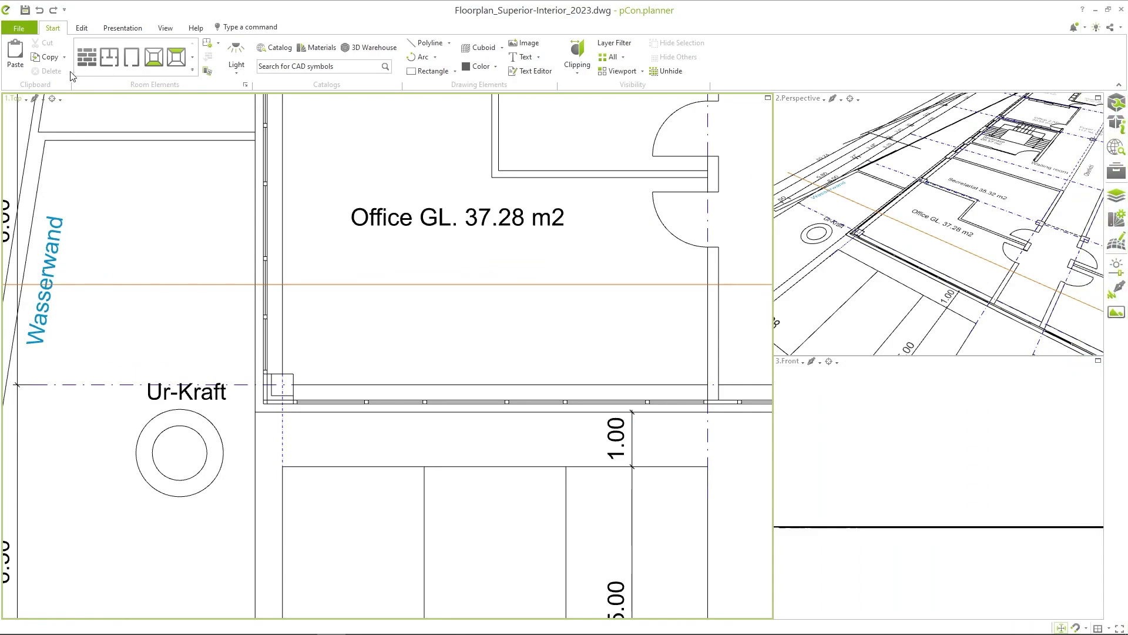
Draw a wall from Office GL's outer corner to the door opening, using the 0.50 m offset.
left_click(79, 61)
scroll(256, 390, "up", 5)
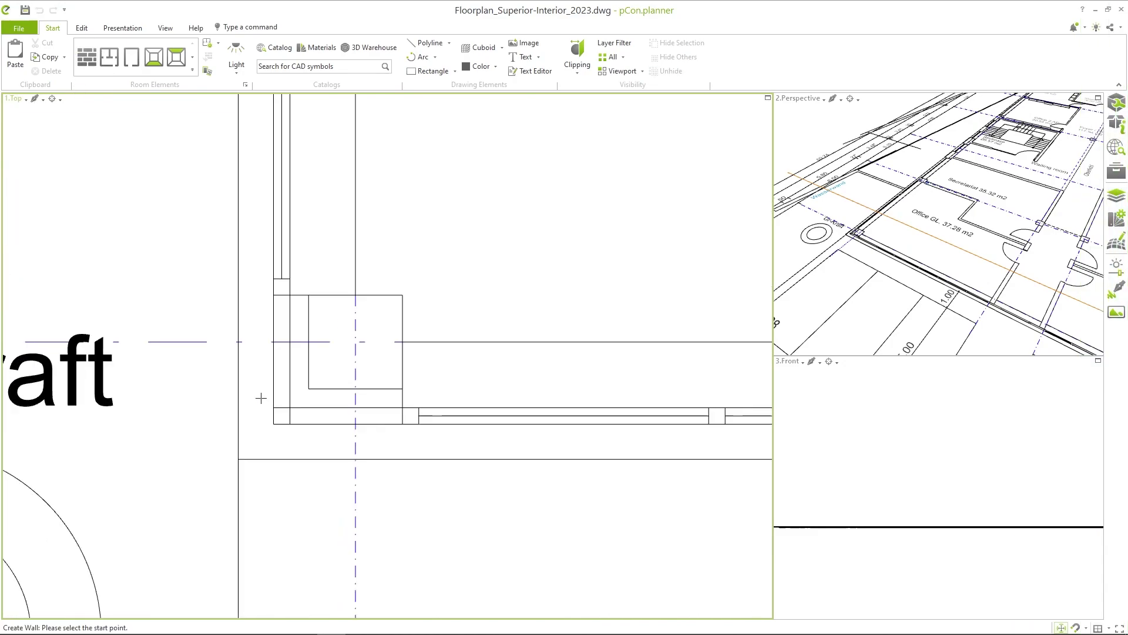
scroll(235, 333, "down", 5)
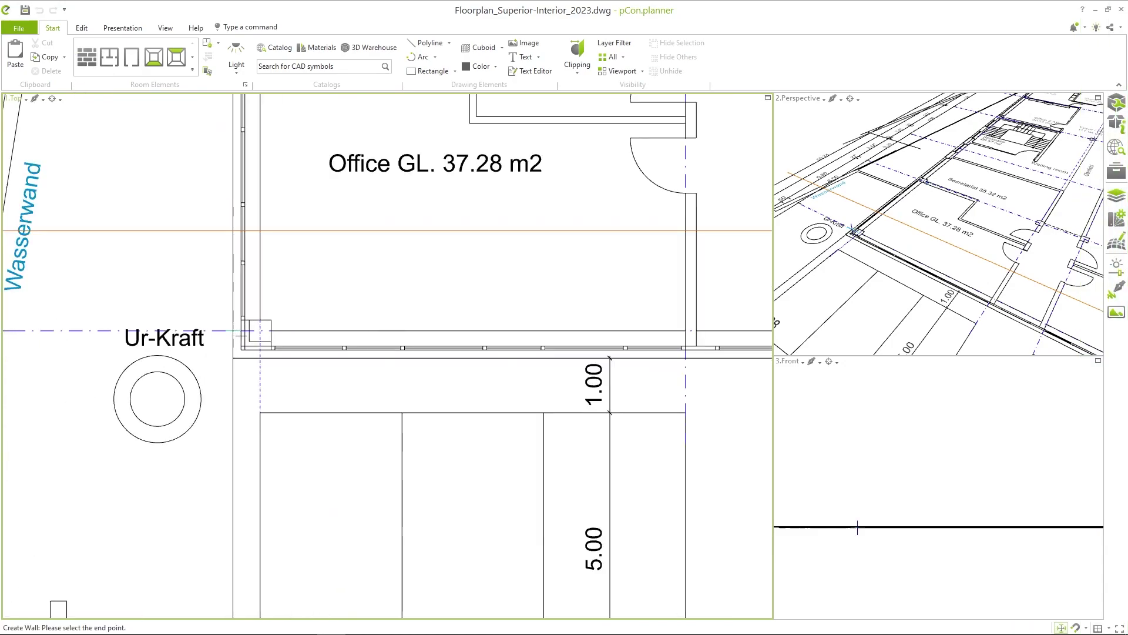
left_click(242, 333)
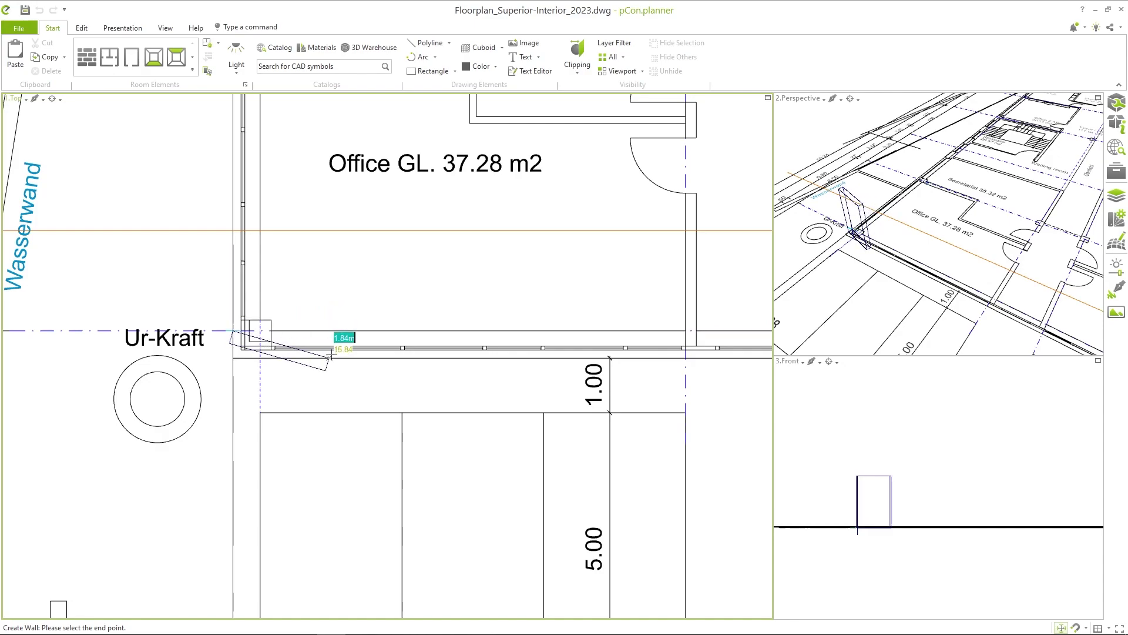
scroll(340, 333, "up", 4)
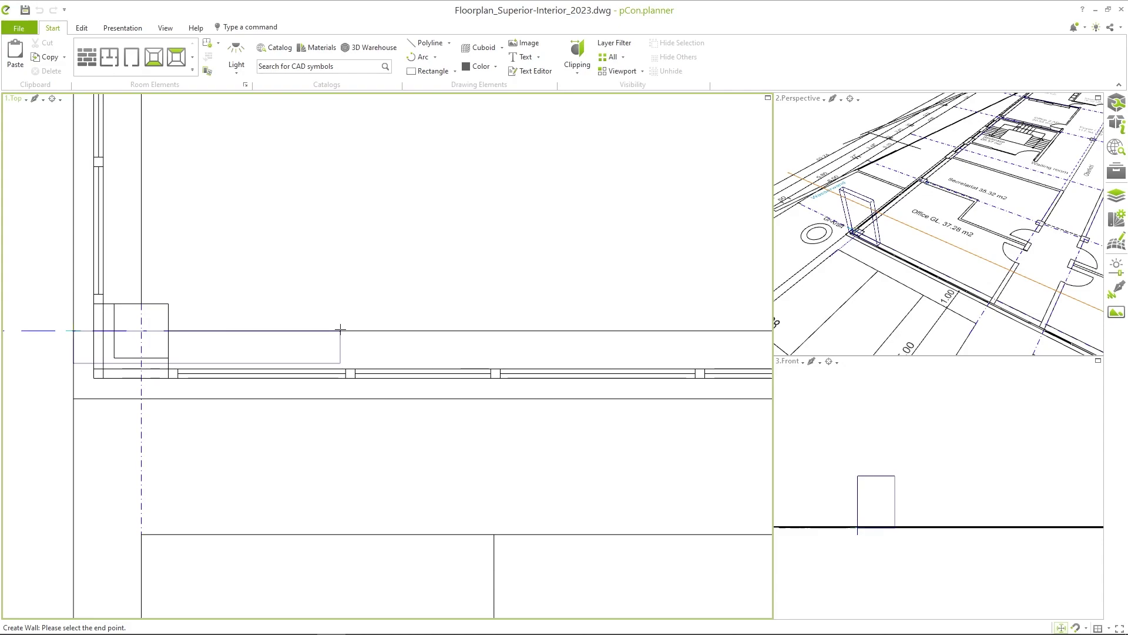
key("t")
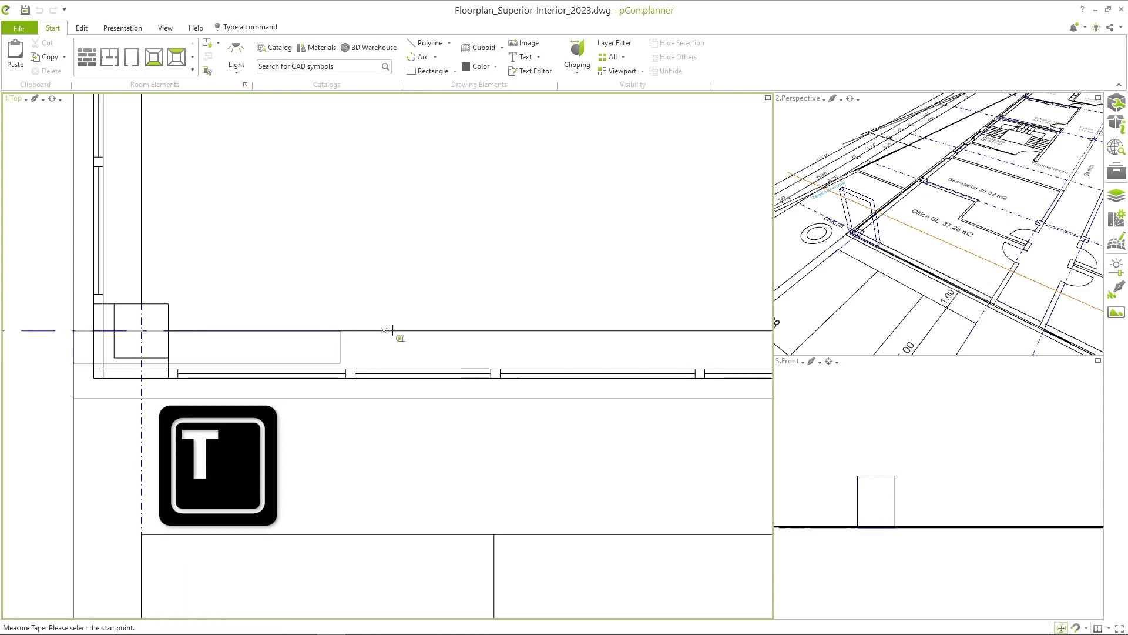
left_click(415, 329)
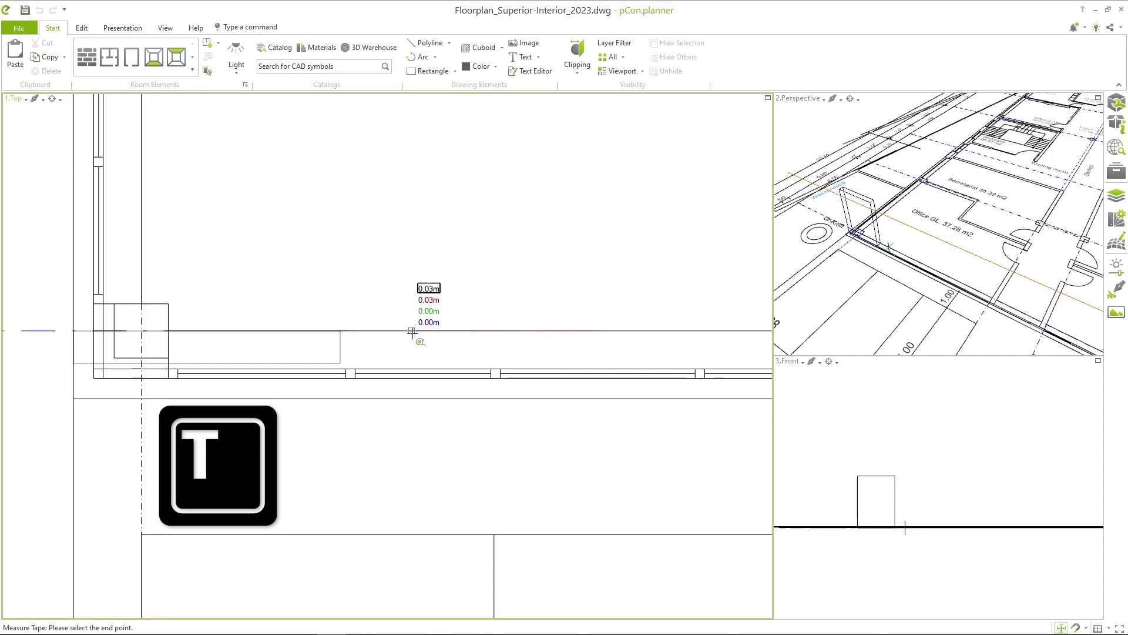
left_click(414, 399)
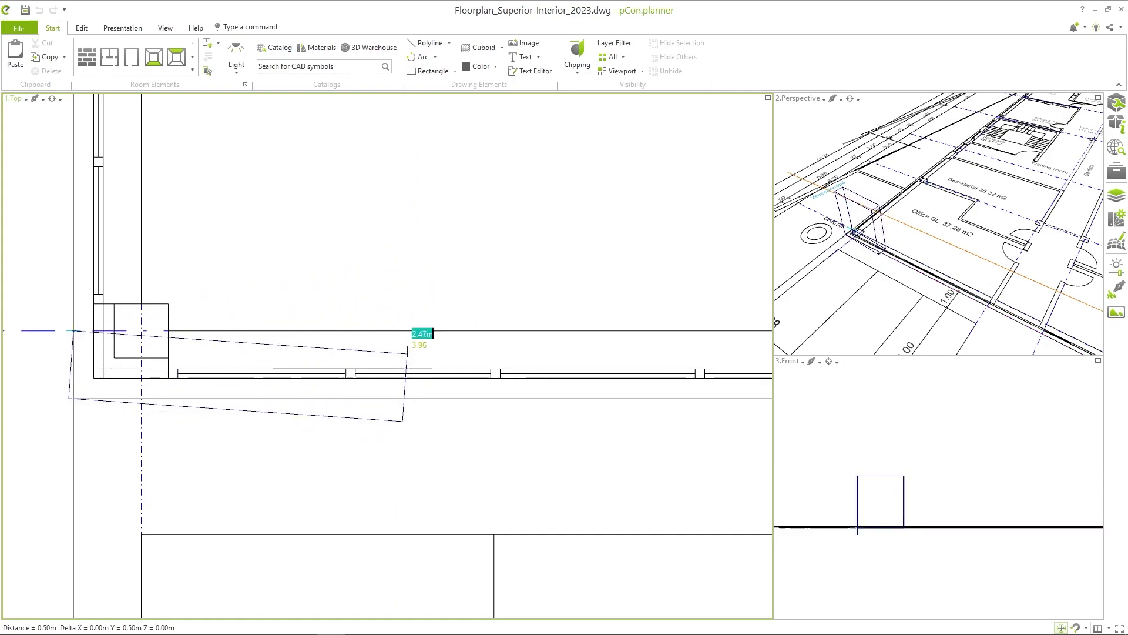
scroll(409, 322, "down", 3)
scroll(410, 322, "down", 2)
middle_click_drag(454, 320, 297, 320)
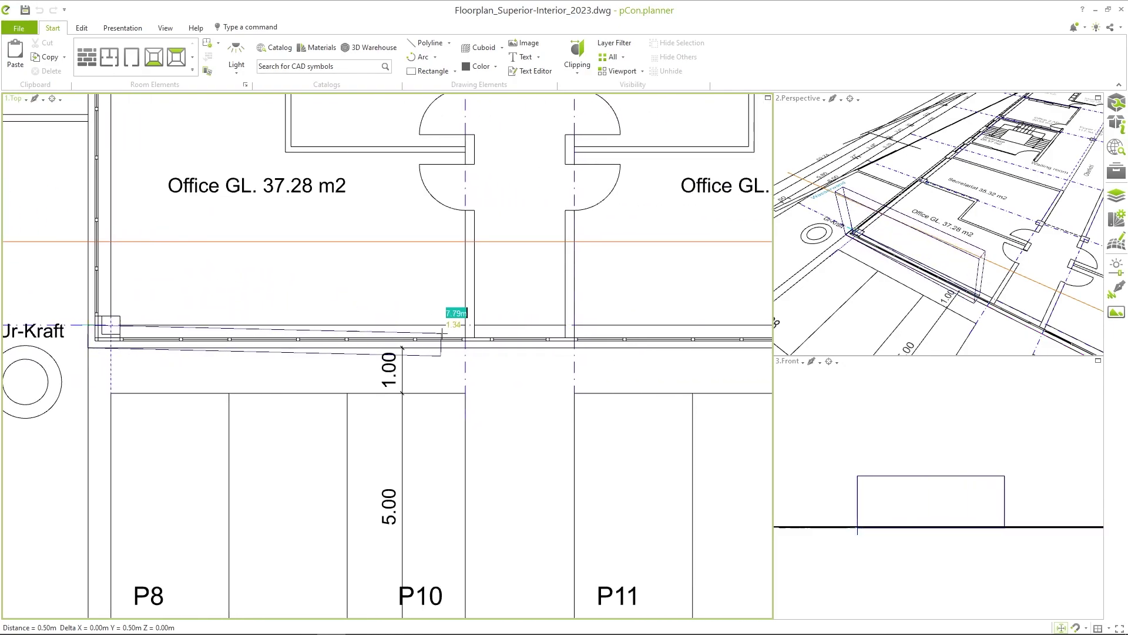
left_click(467, 327)
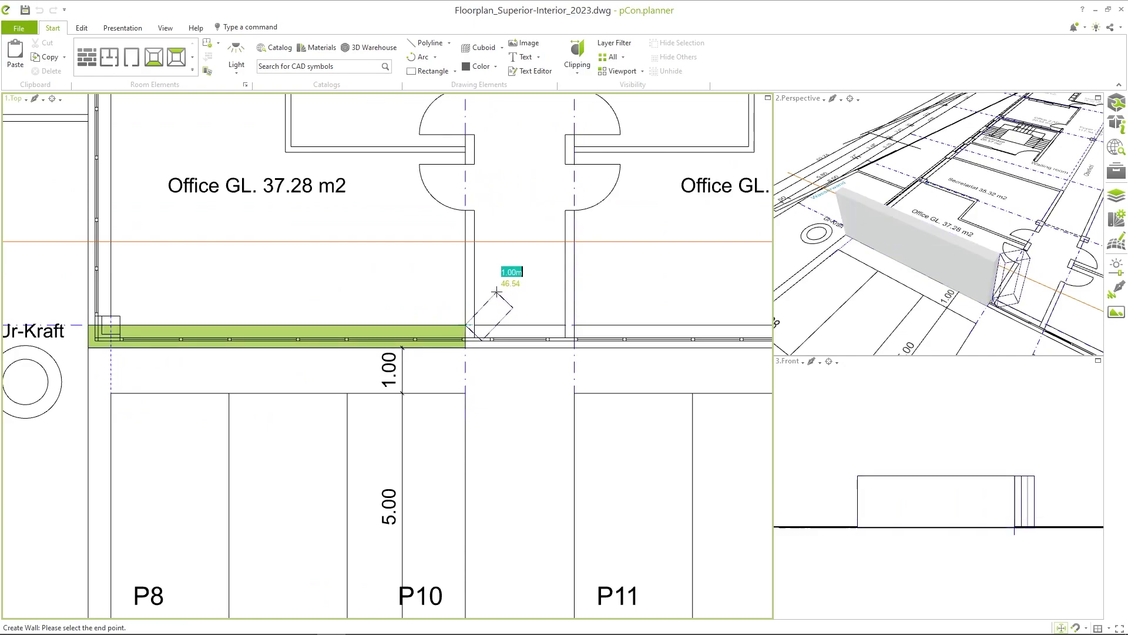
Continue a connected wall upward, ending it beside the door frame.
scroll(479, 268, "up", 3)
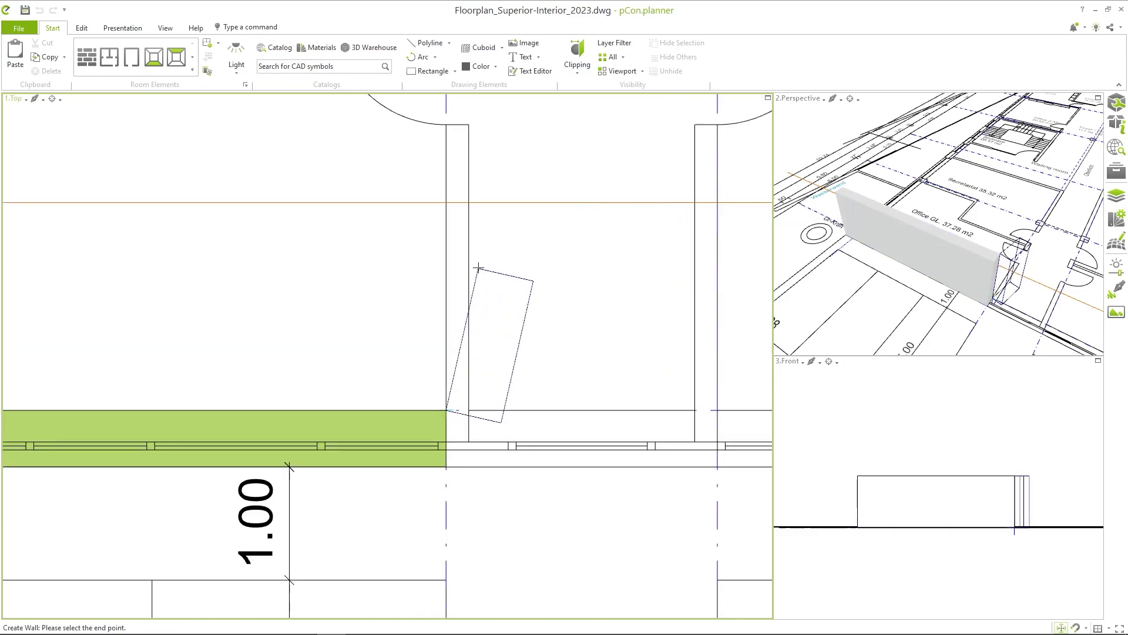
key("Escape")
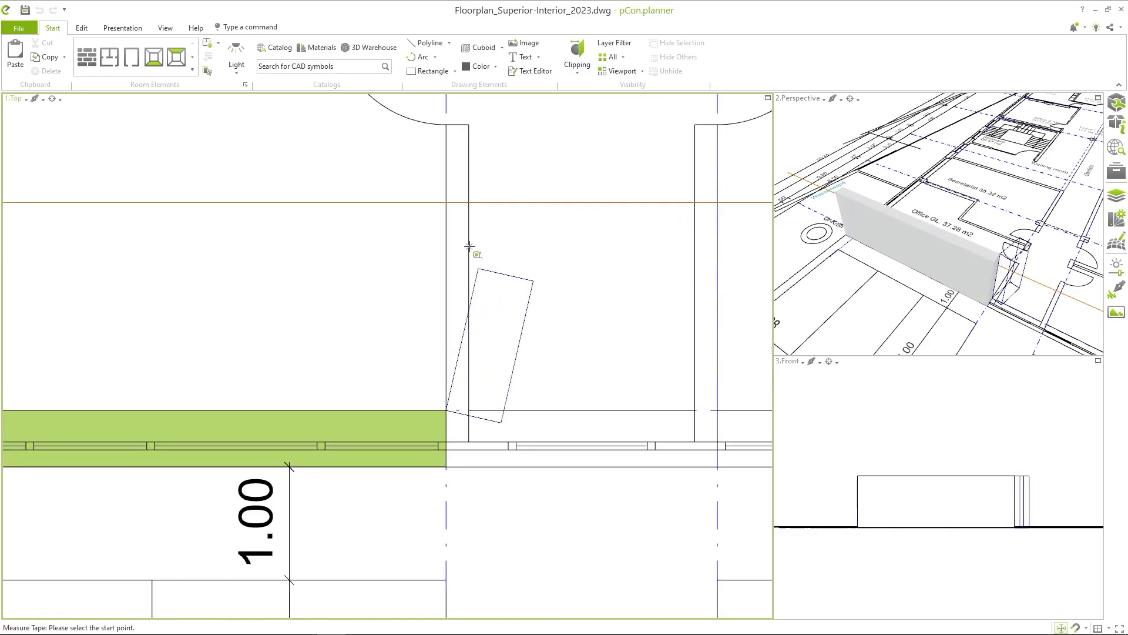
left_click(445, 257)
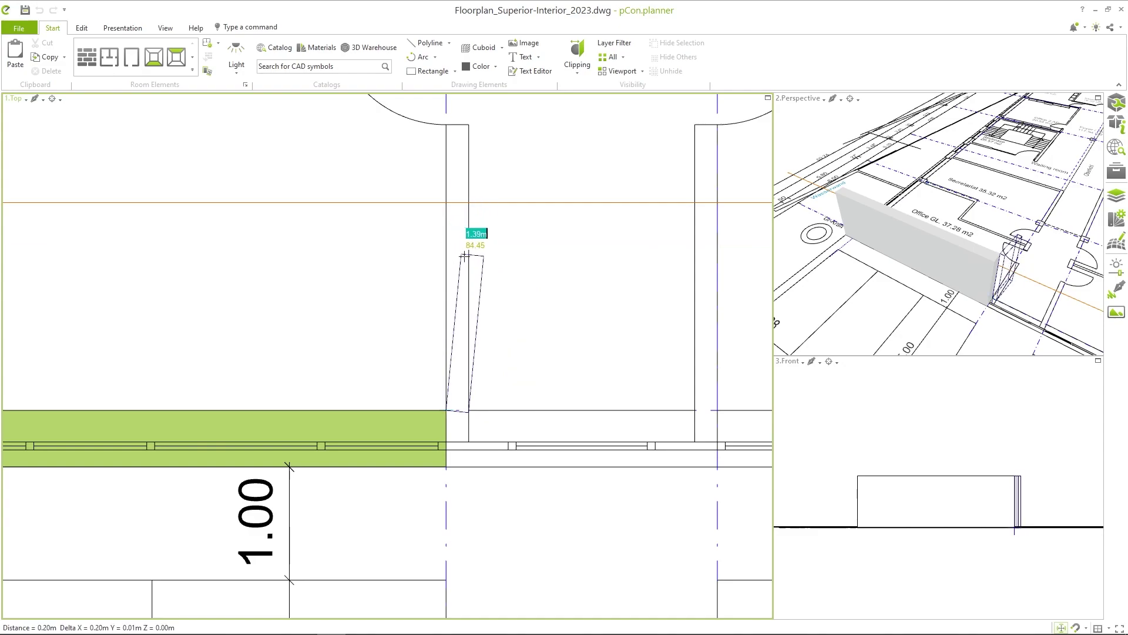
scroll(464, 257, "down", 2)
middle_click_drag(447, 89, 458, 267)
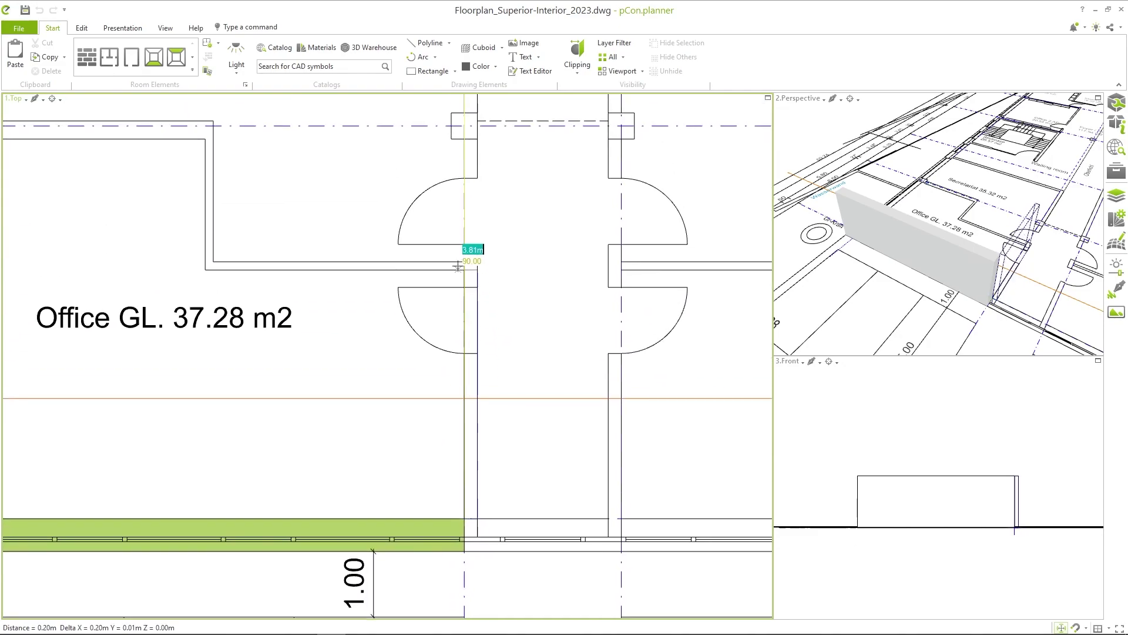
scroll(459, 266, "up", 1)
scroll(473, 269, "up", 3)
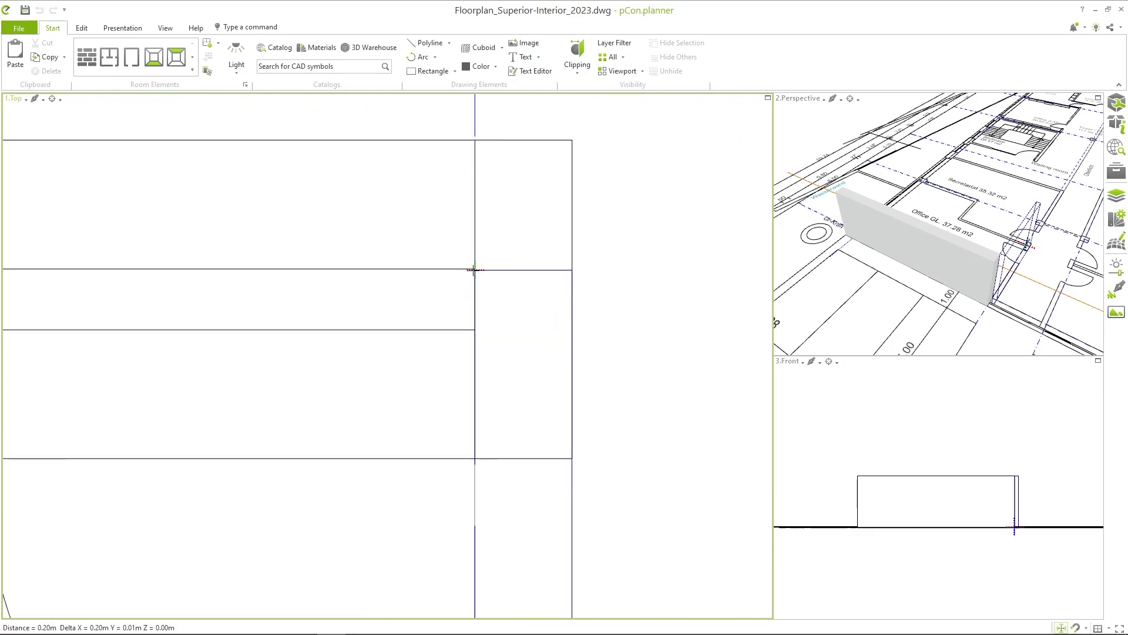
left_click(474, 270)
scroll(474, 270, "down", 4)
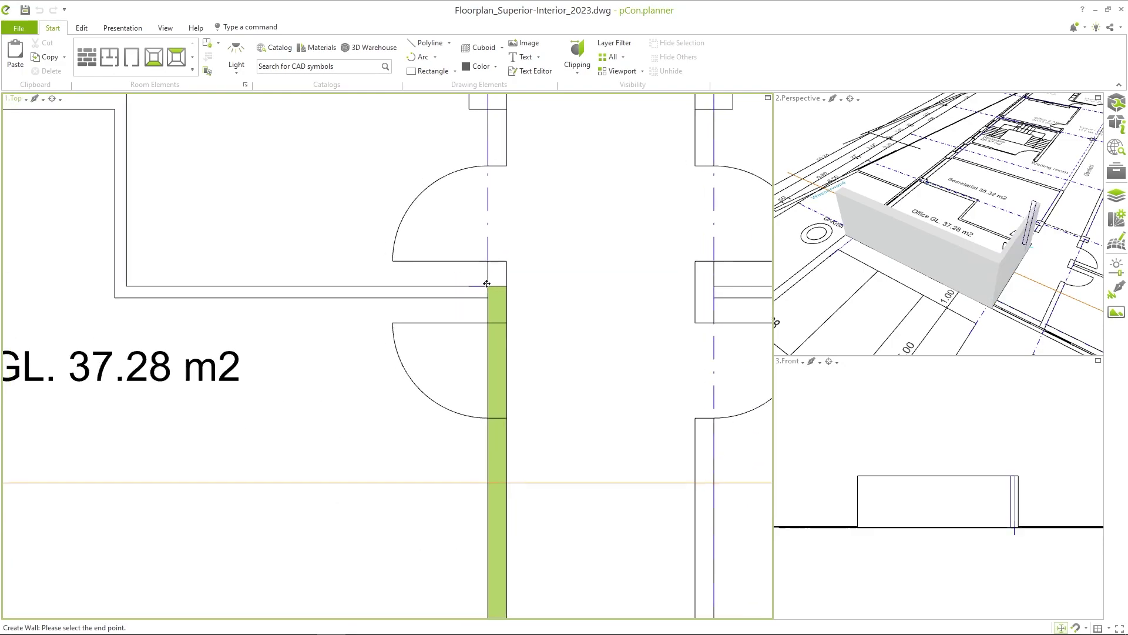
Trace the remaining walls around the Secretariat and neighbouring rooms, aligning wall starts to the centre line.
middle_click_drag(486, 283, 589, 309)
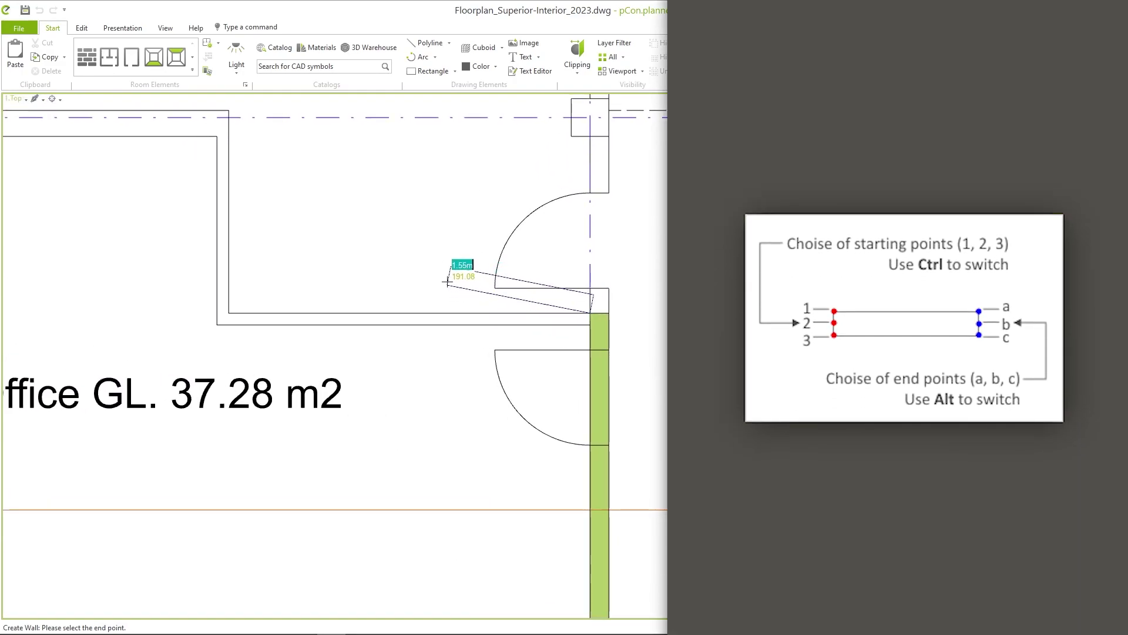
key("ctrl")
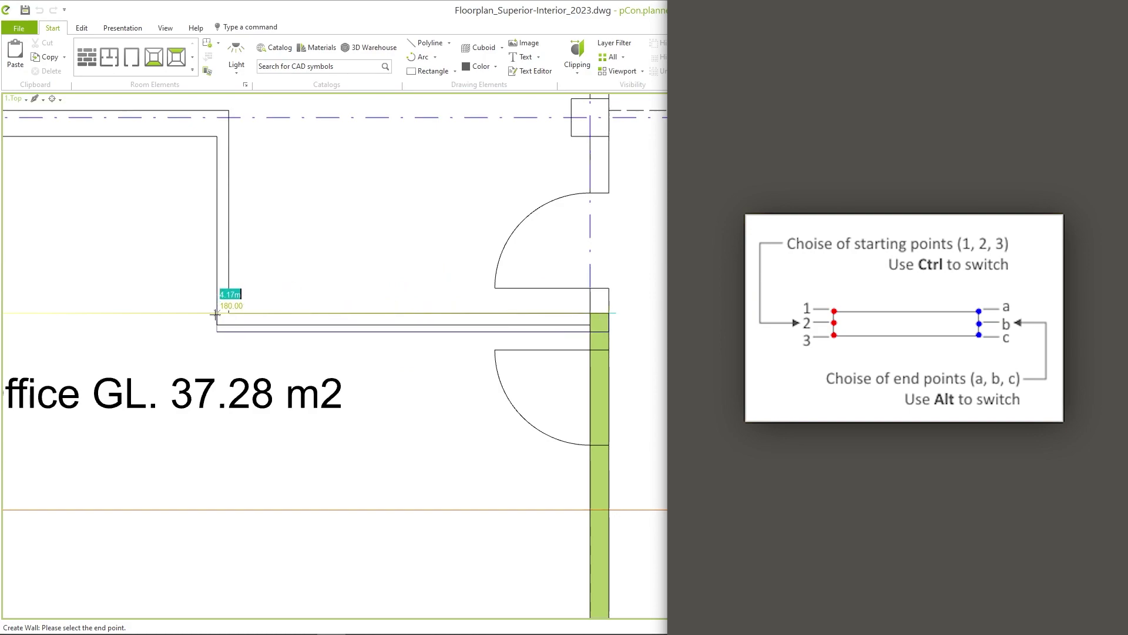
right_click(302, 284)
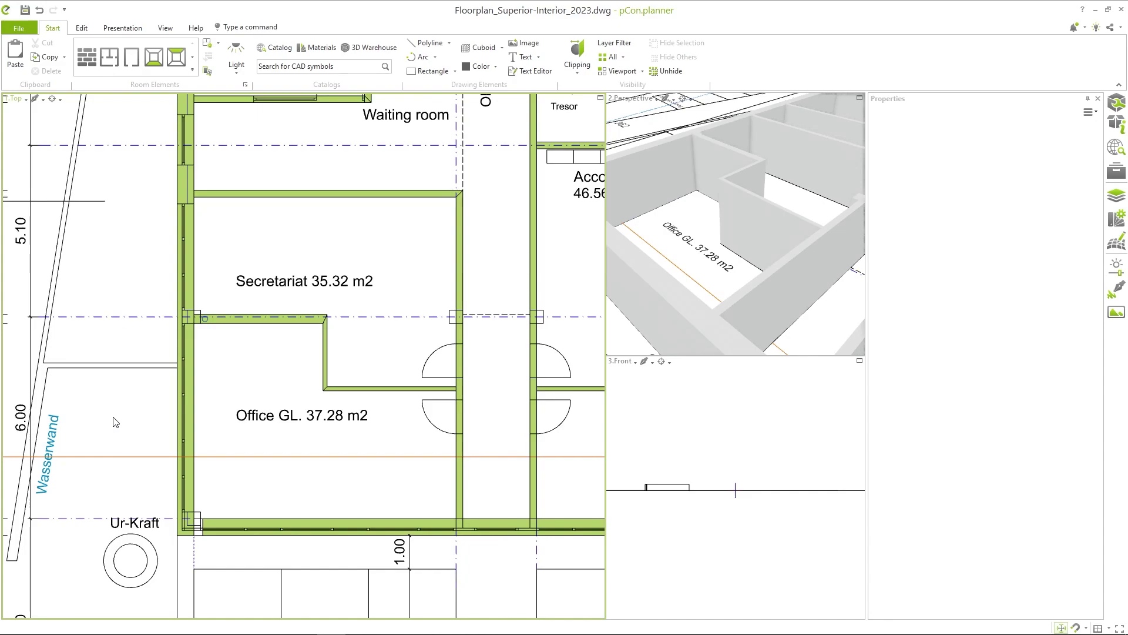
Delete the imported floor plan drawing.
left_click(111, 456)
key("Delete")
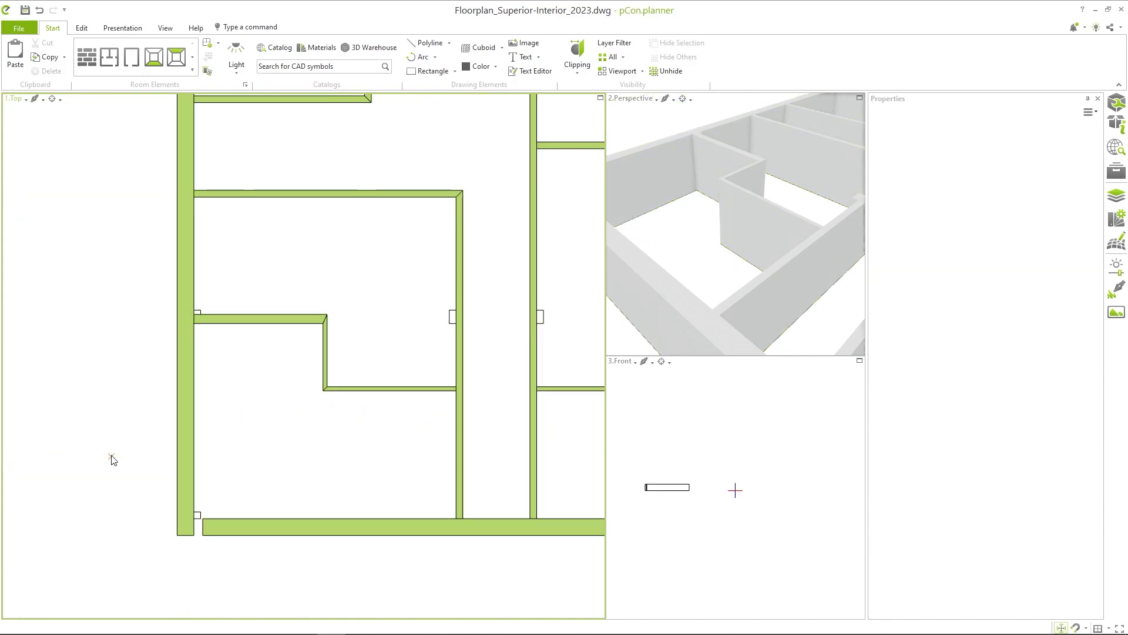
scroll(167, 547, "up", 3)
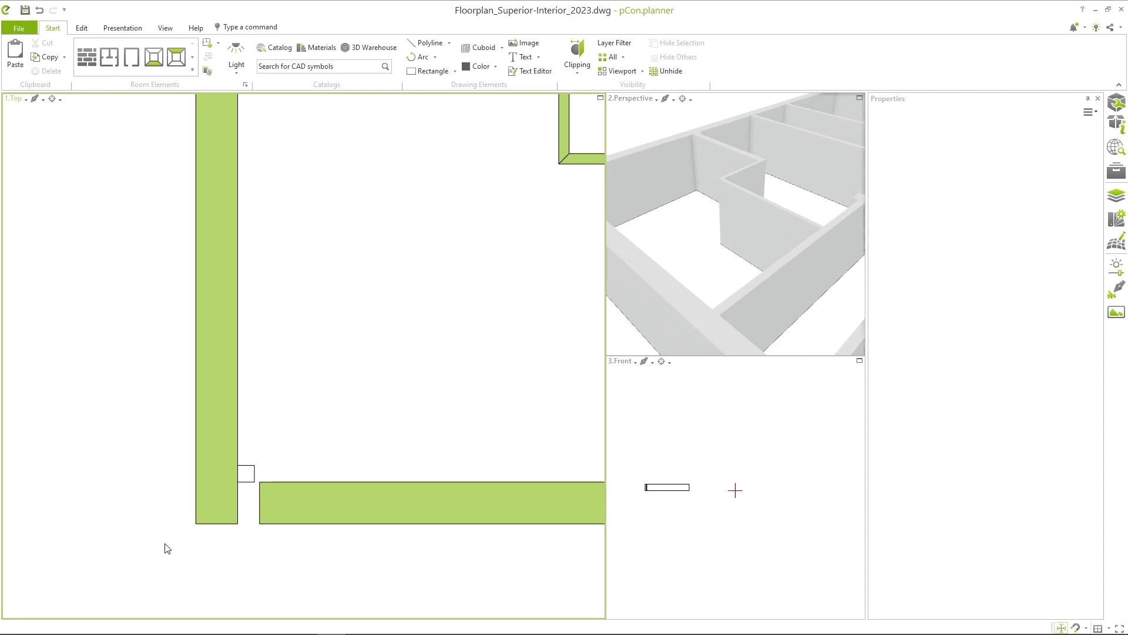
scroll(167, 547, "down", 3)
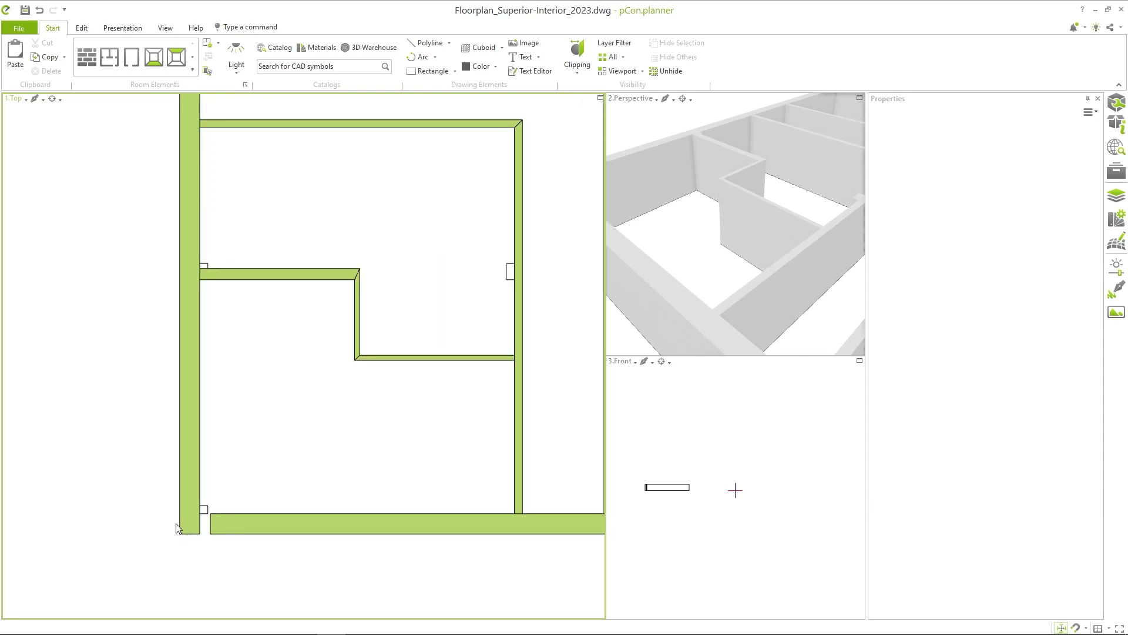
Create a floor for the room.
left_click(154, 57)
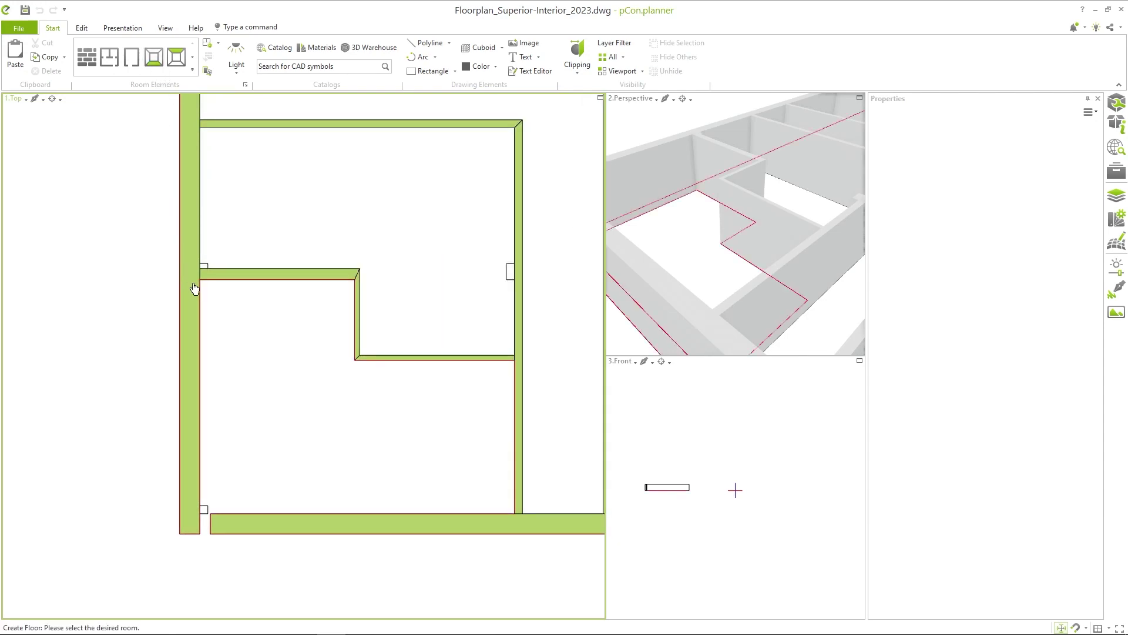
left_click(236, 338)
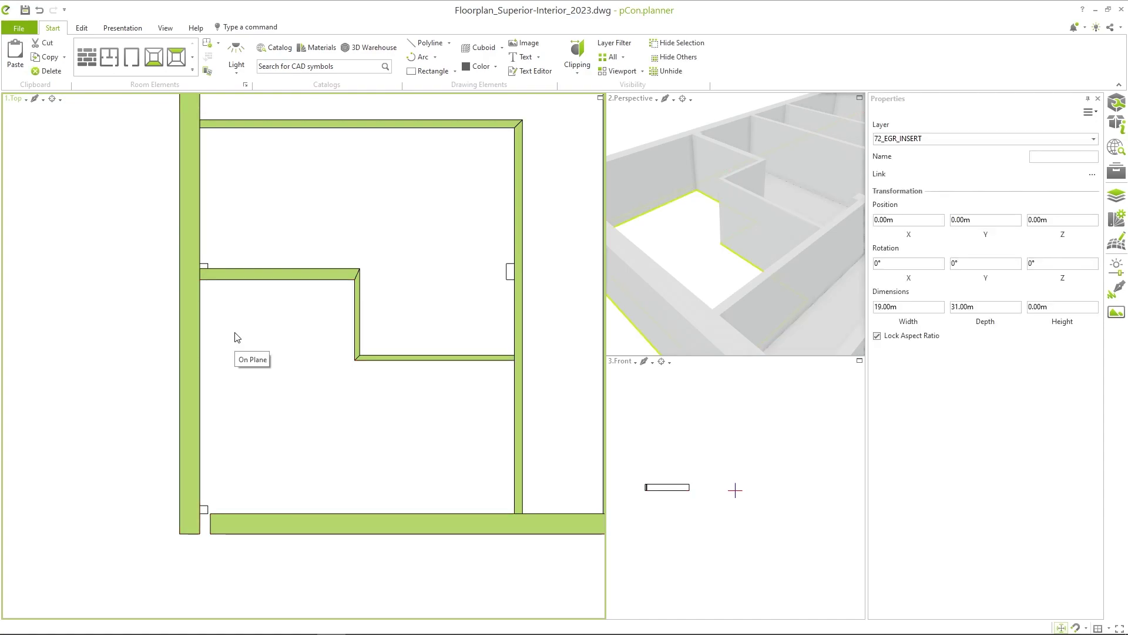
key("Escape")
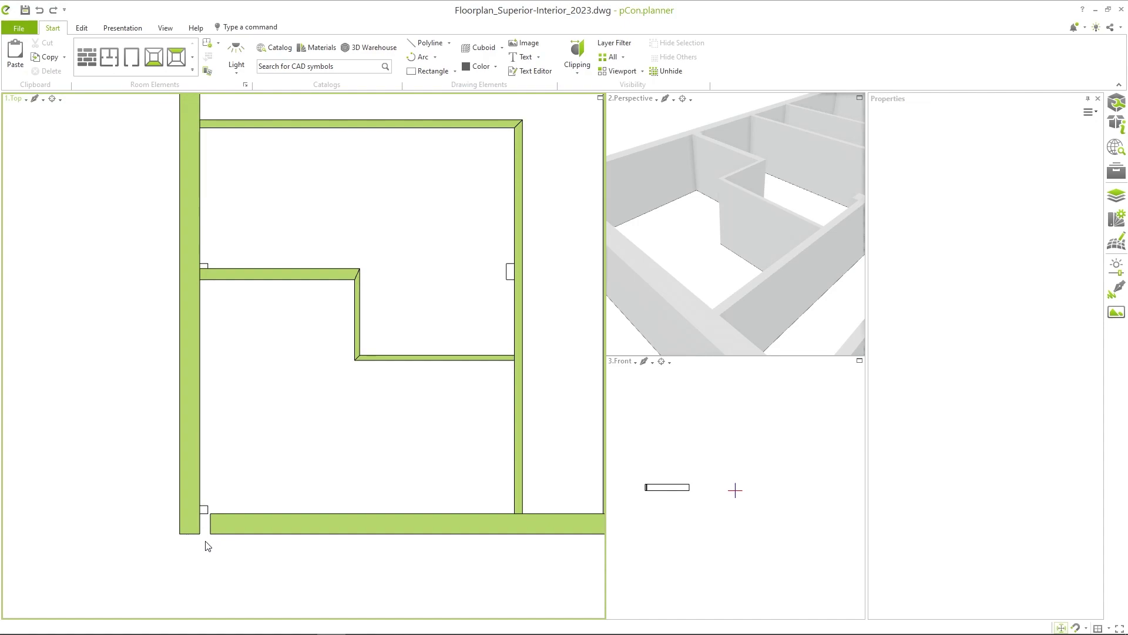
scroll(207, 546, "up", 3)
Connect the left outer wall and the bottom wall into a joined corner.
left_click(184, 503)
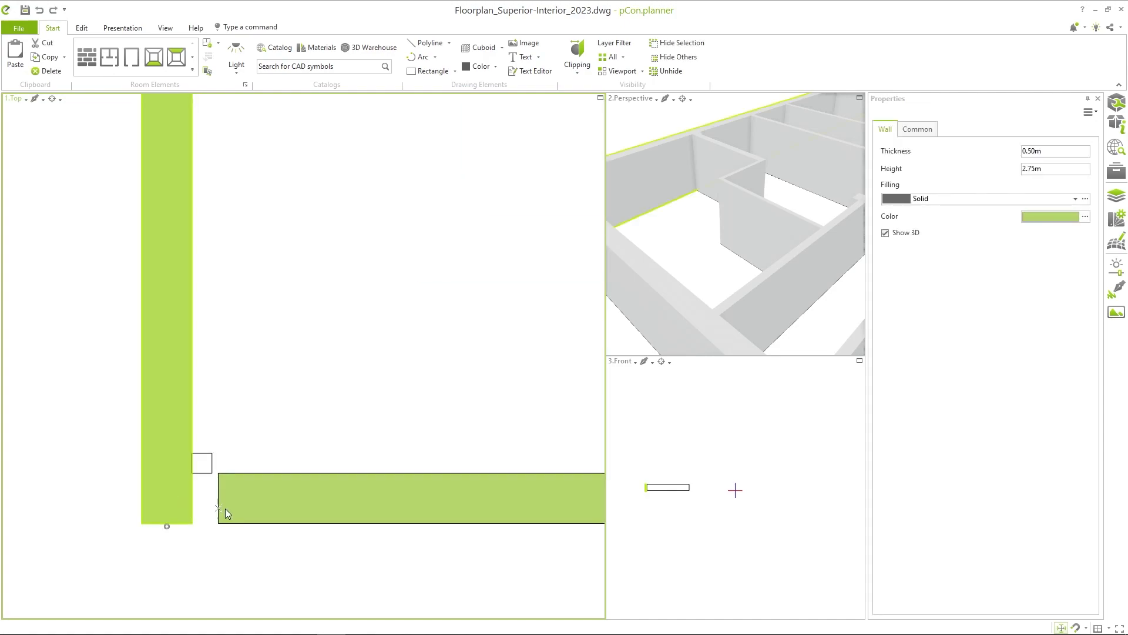
left_click(245, 505, "shift")
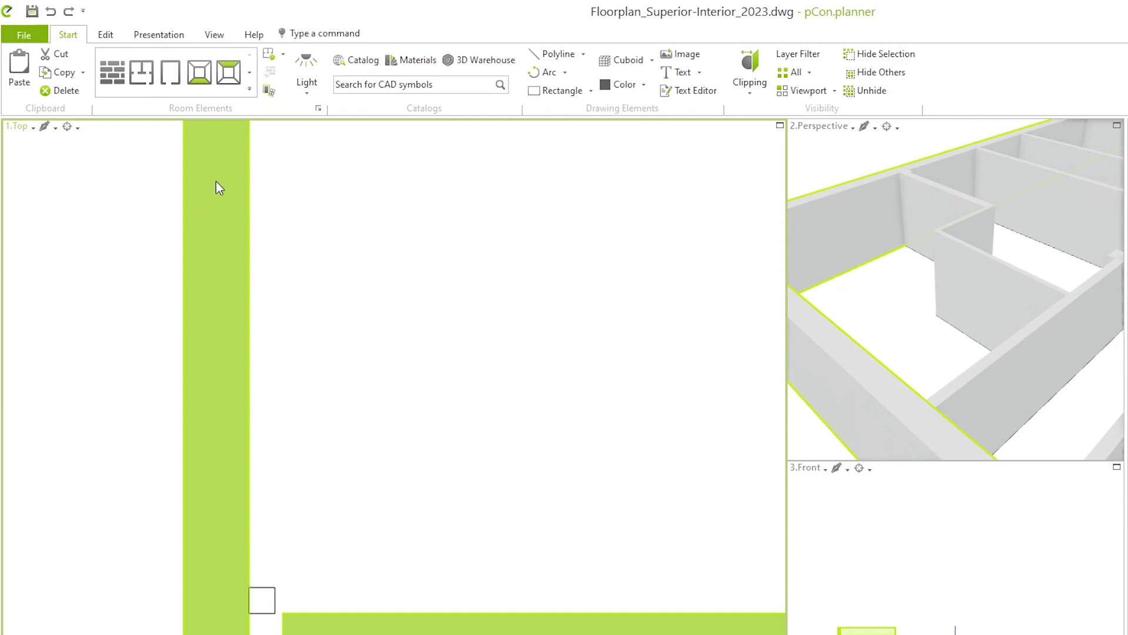
left_click(275, 55)
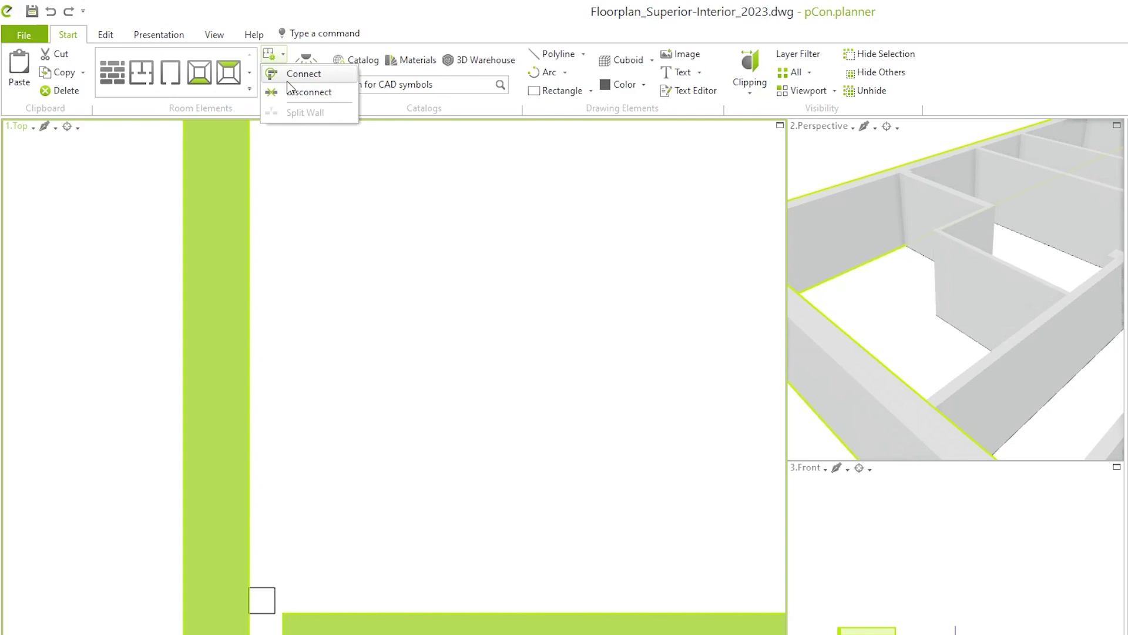
left_click(304, 73)
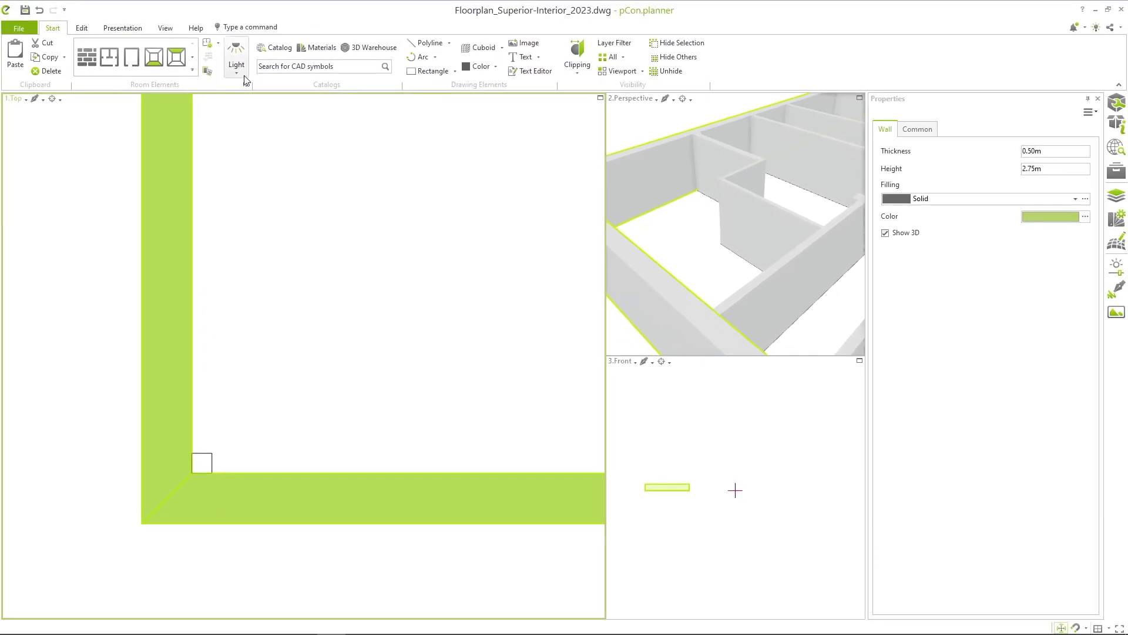
left_click(92, 181)
scroll(94, 179, "down", 5)
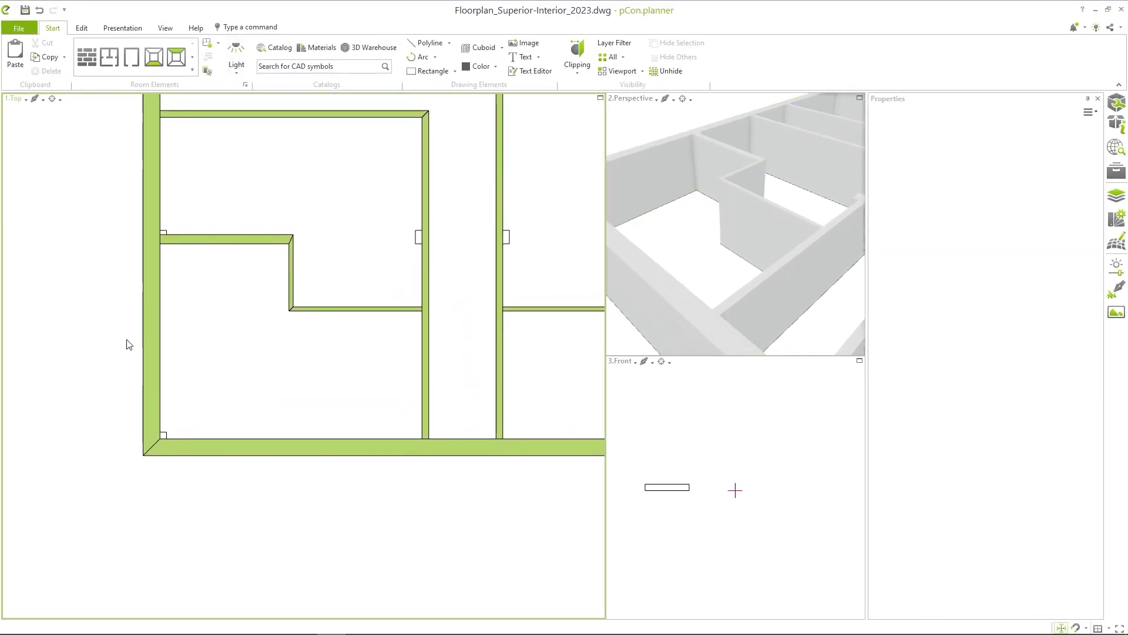
left_click(184, 275)
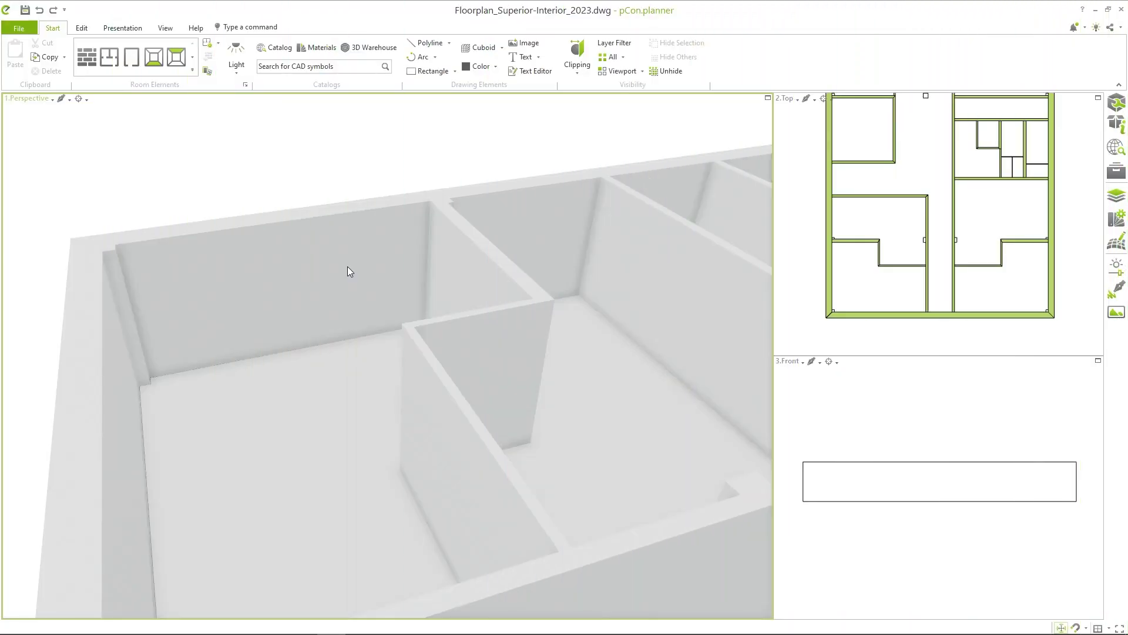
scroll(348, 269, "down", 6)
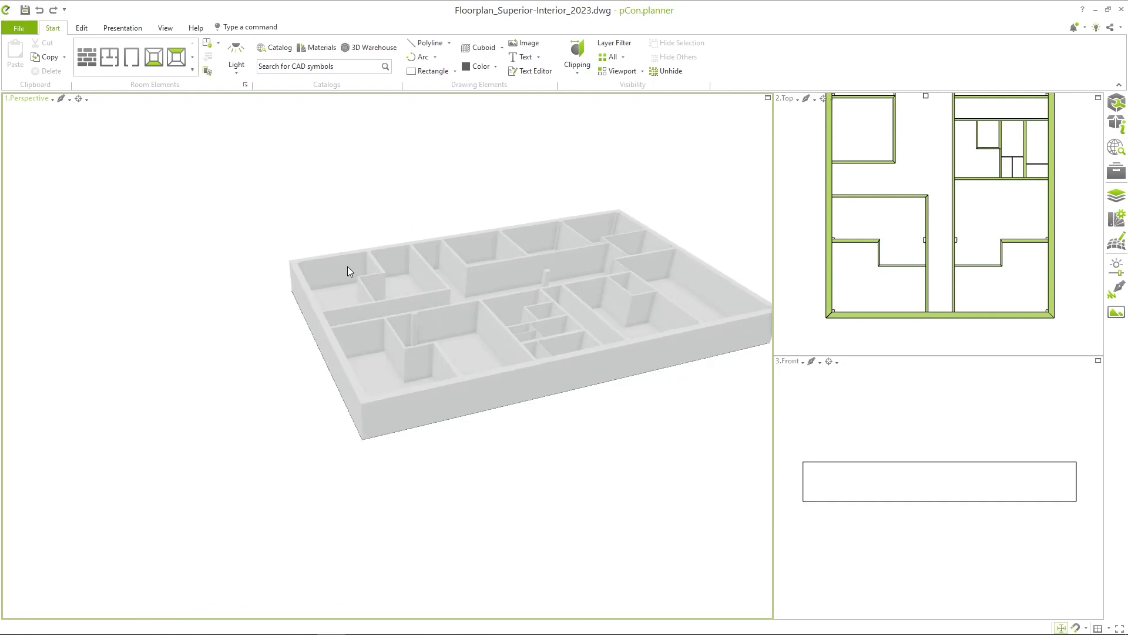
scroll(347, 269, "up", 6)
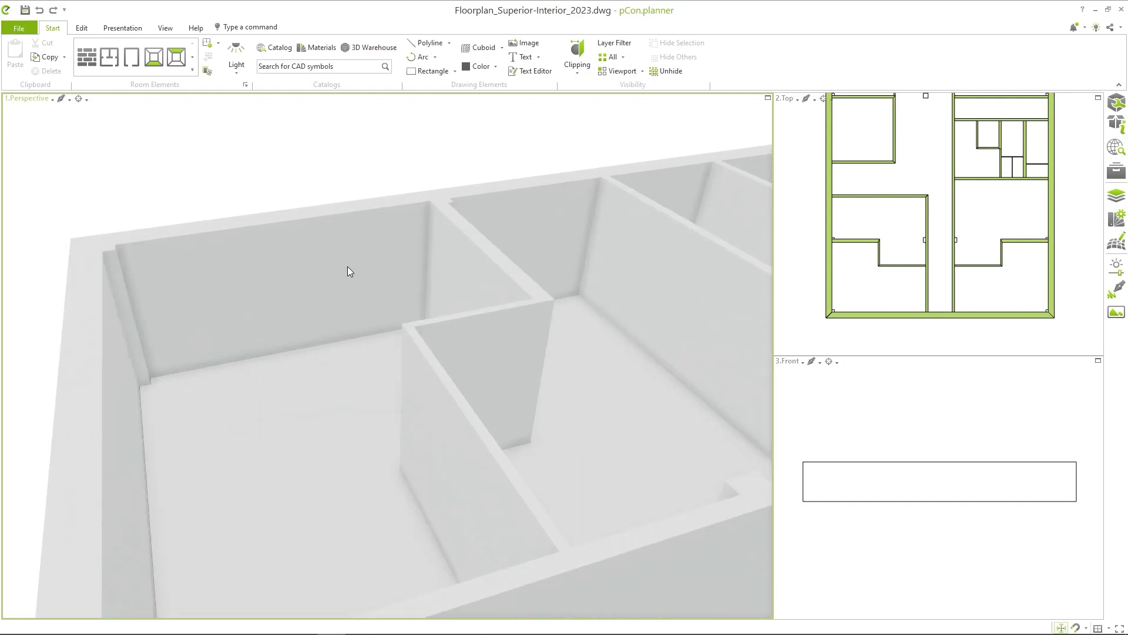
left_click(319, 47)
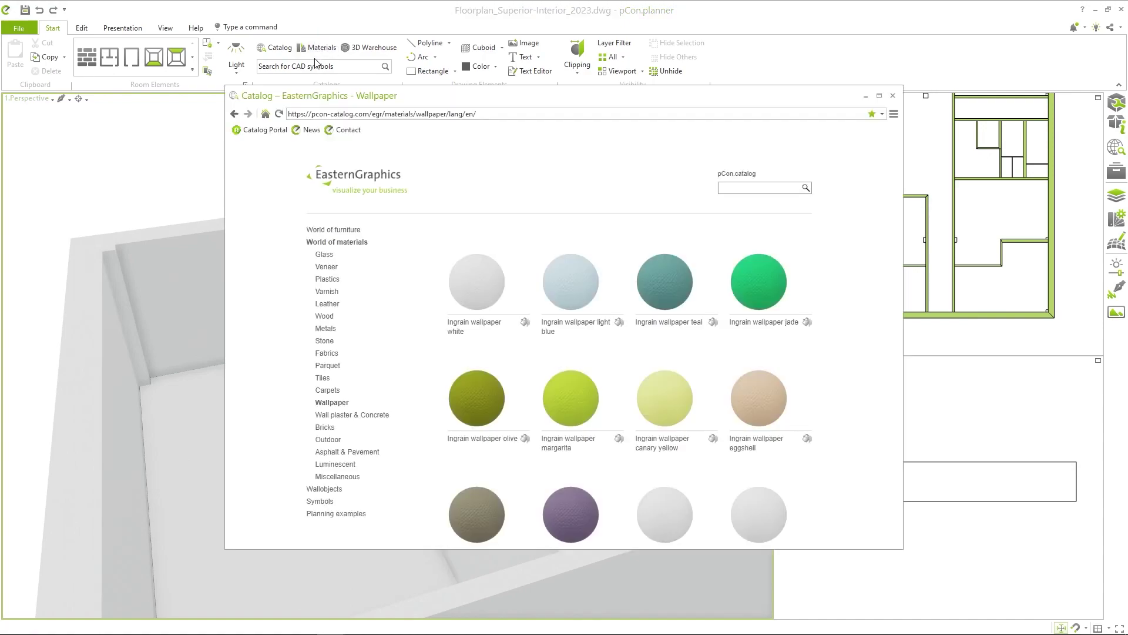
left_click(649, 286)
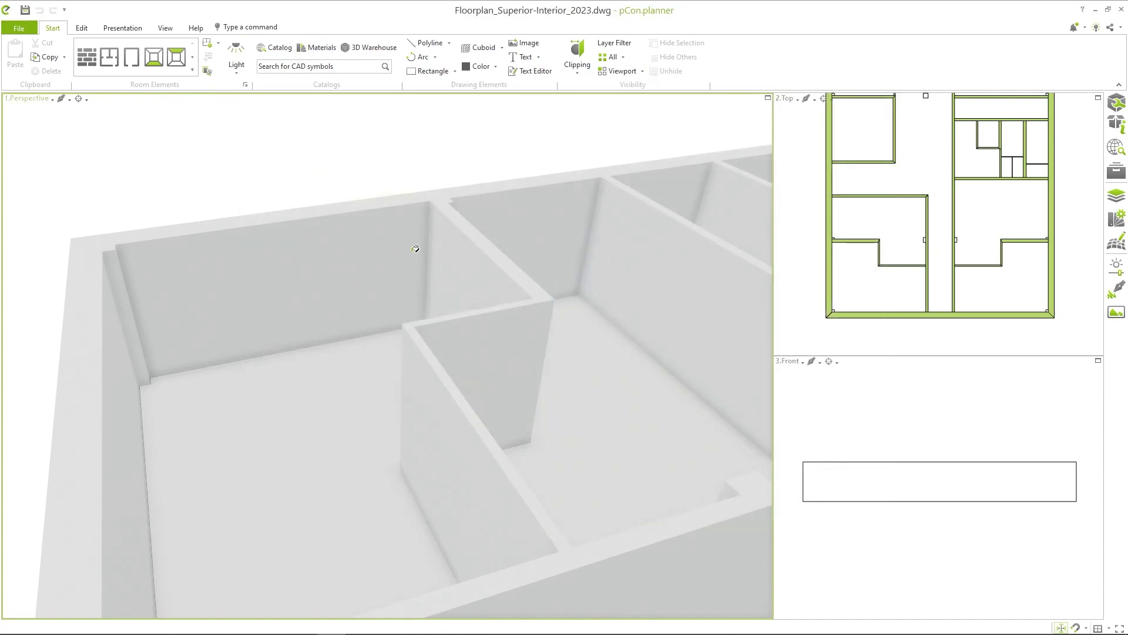
left_click(397, 251)
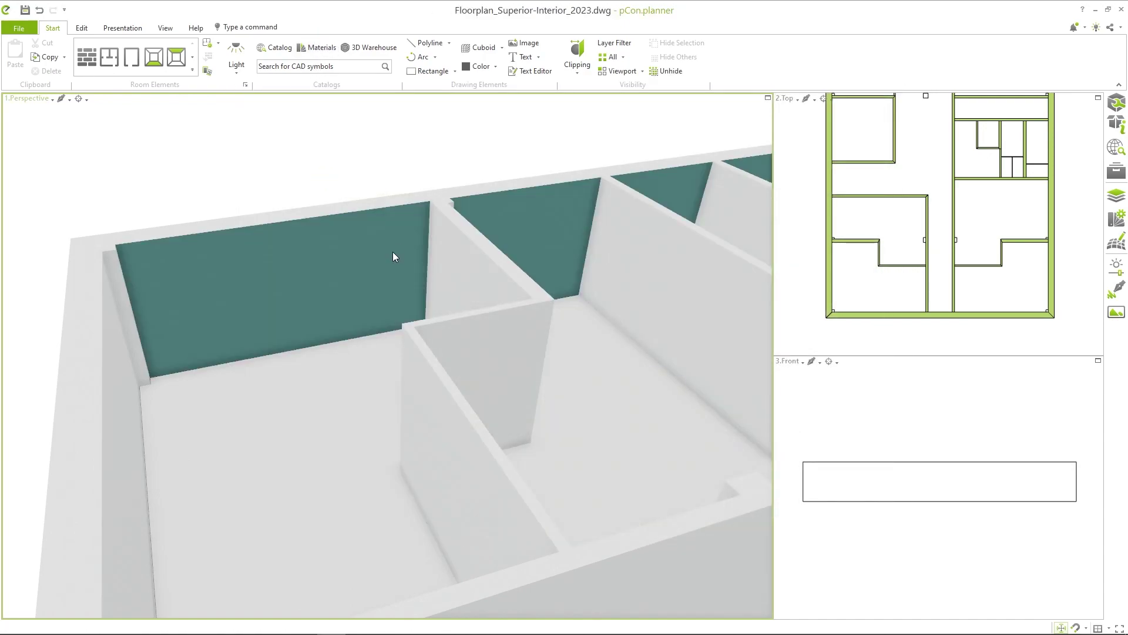
scroll(392, 251, "down", 2)
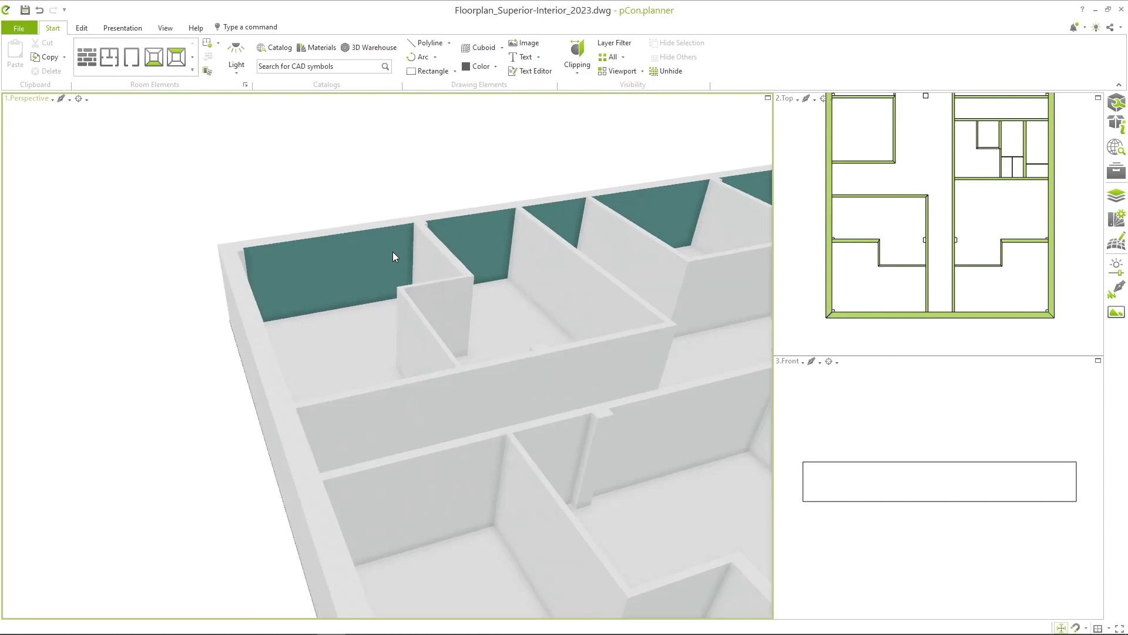
scroll(393, 252, "up", 3)
key("ctrl+z")
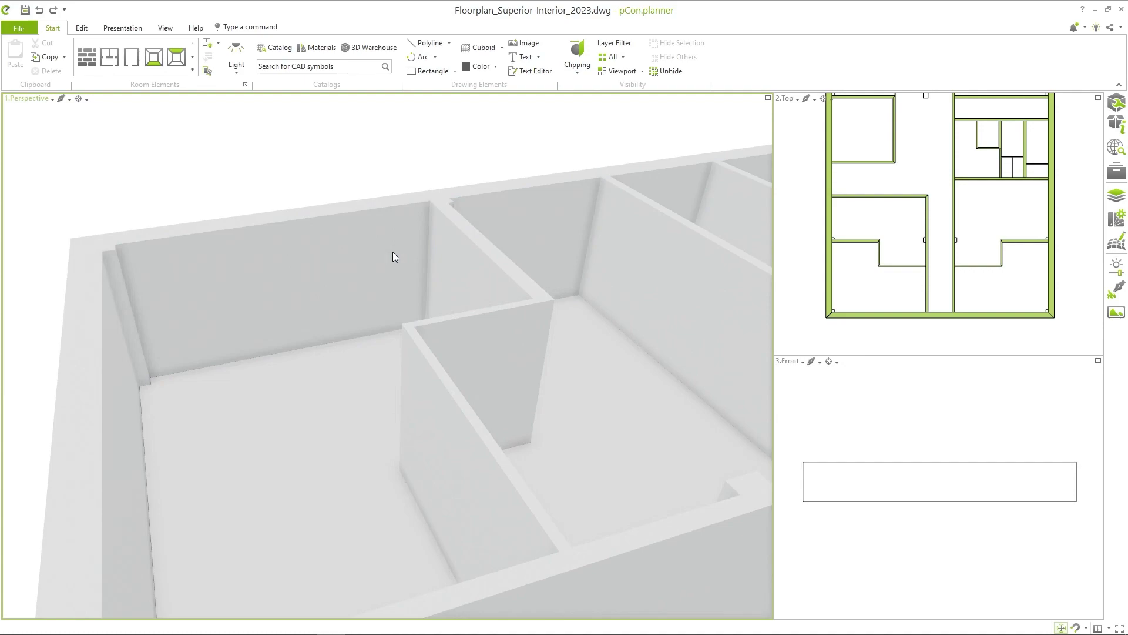
Split the back outer wall at the room corner and cover the room's wall faces in Ingrain wallpaper teal.
left_click(393, 252)
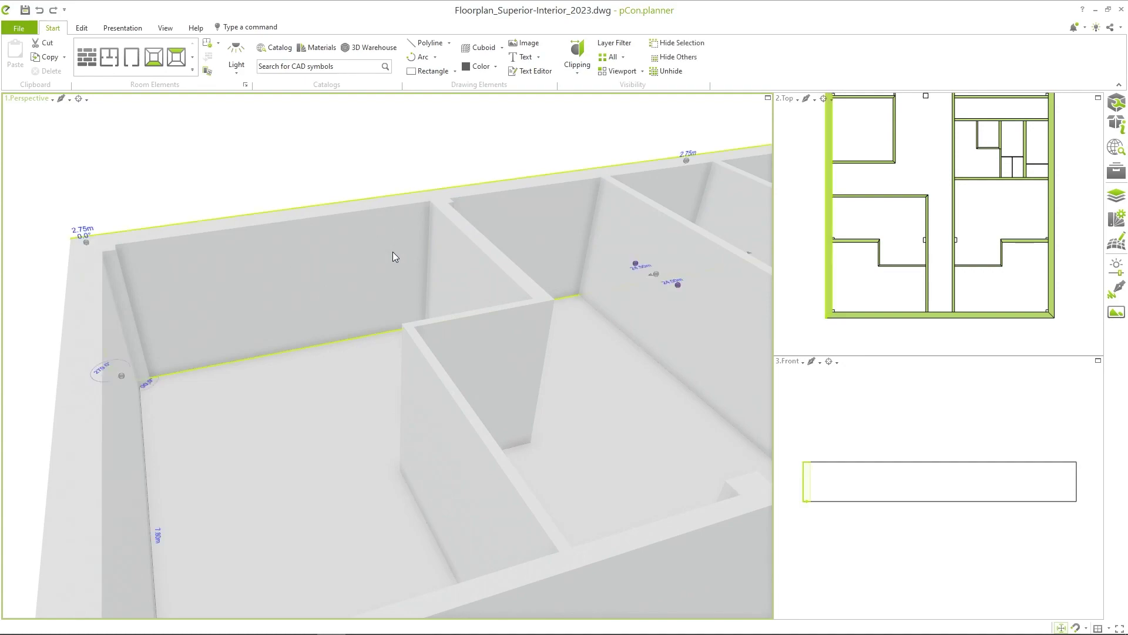
left_click(215, 44)
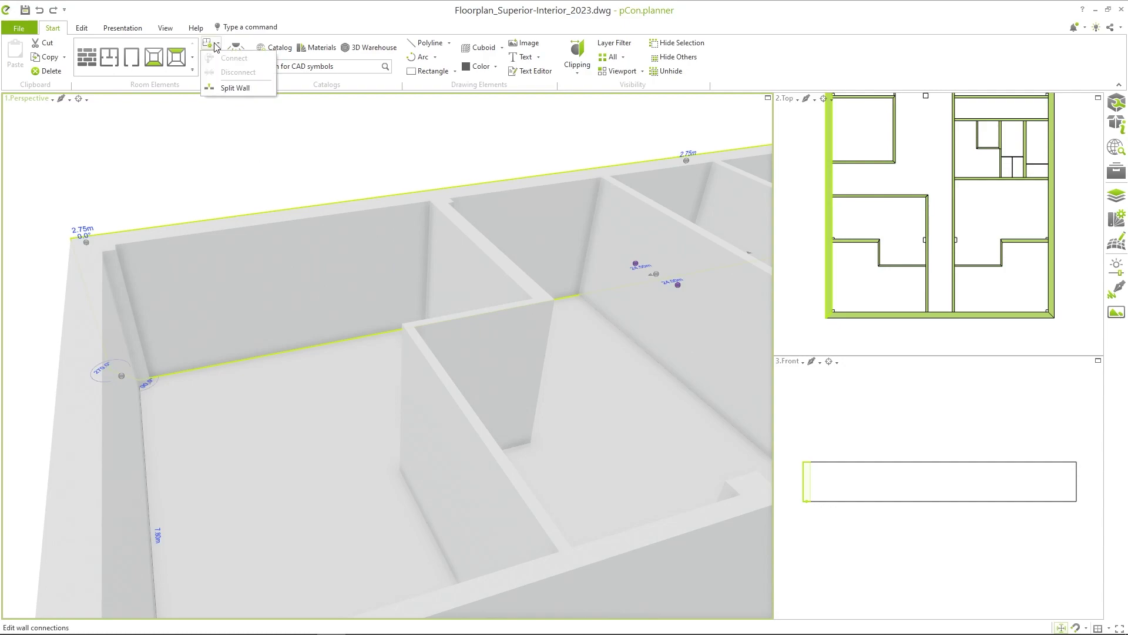
left_click(216, 91)
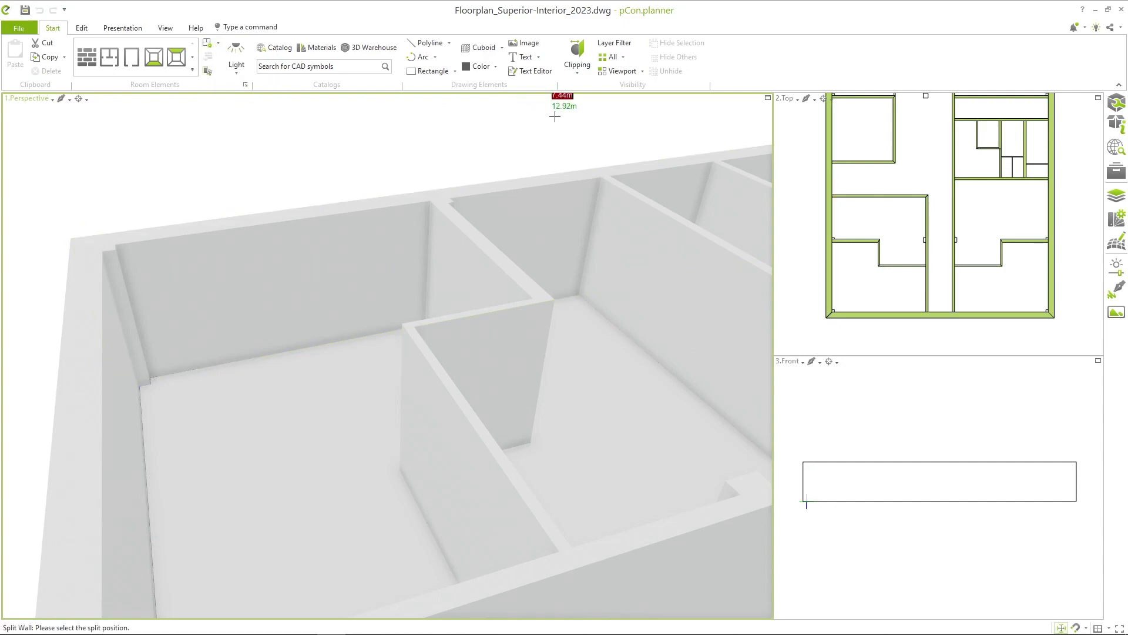
scroll(833, 242, "up", 5)
scroll(836, 248, "up", 3)
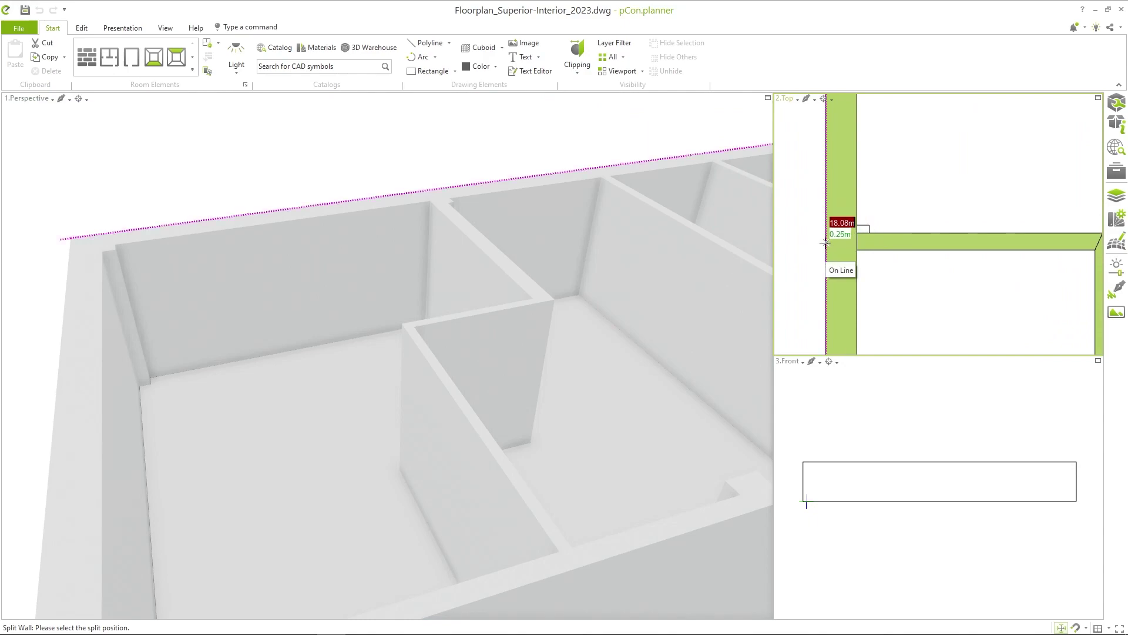
left_click(825, 241)
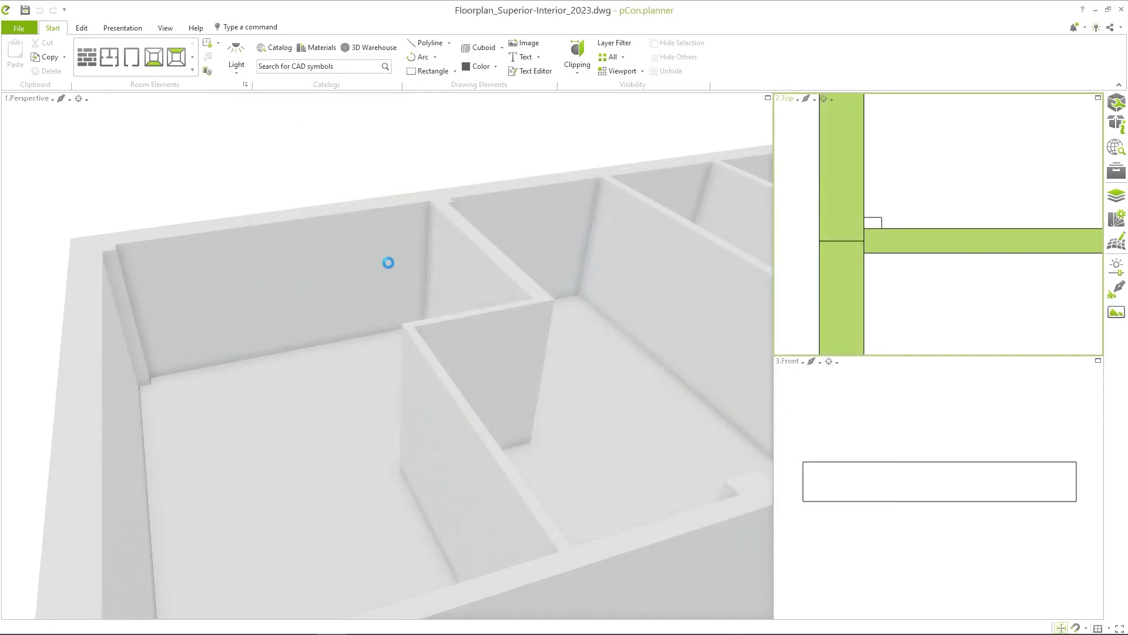
left_click(389, 262)
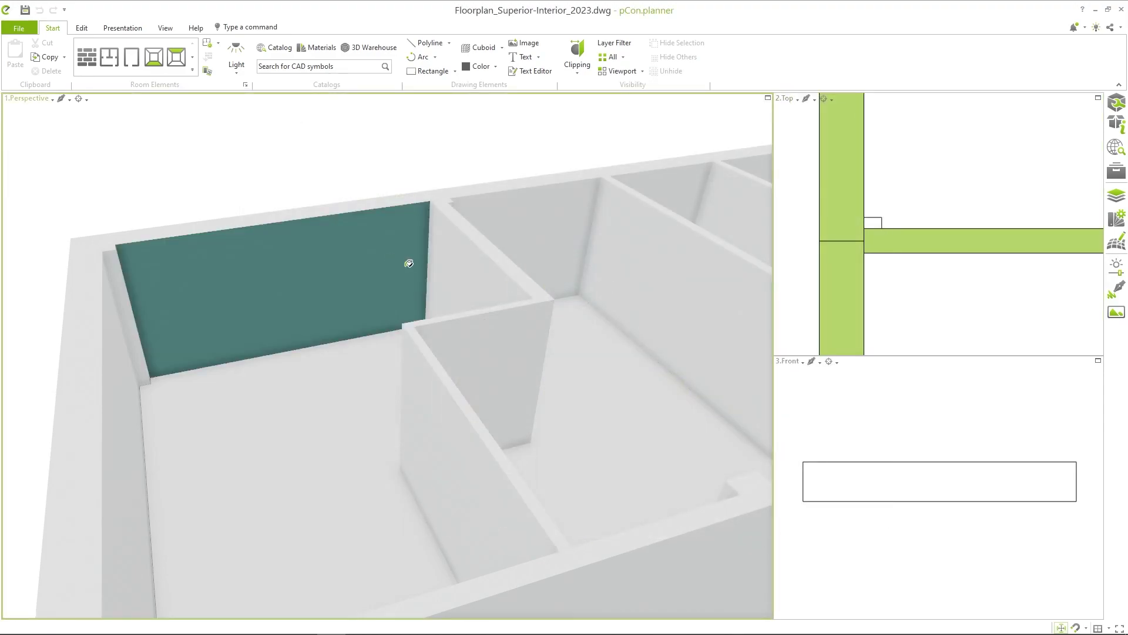
left_click(447, 265)
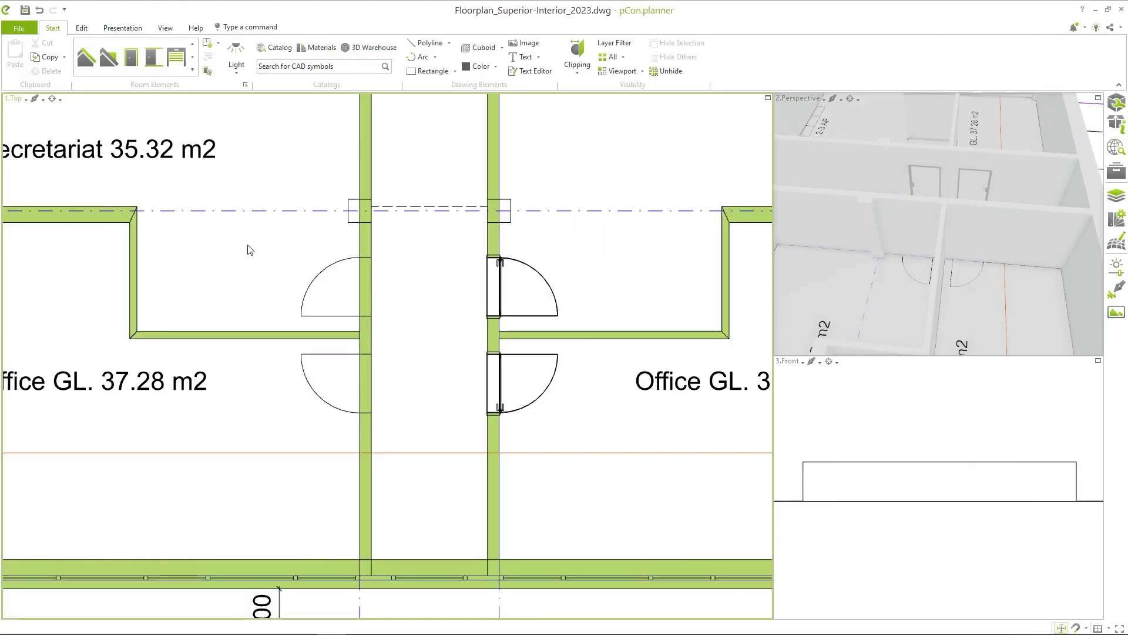
Insert two 1.01 m doors into both openings of the left corridor wall.
left_click(130, 73)
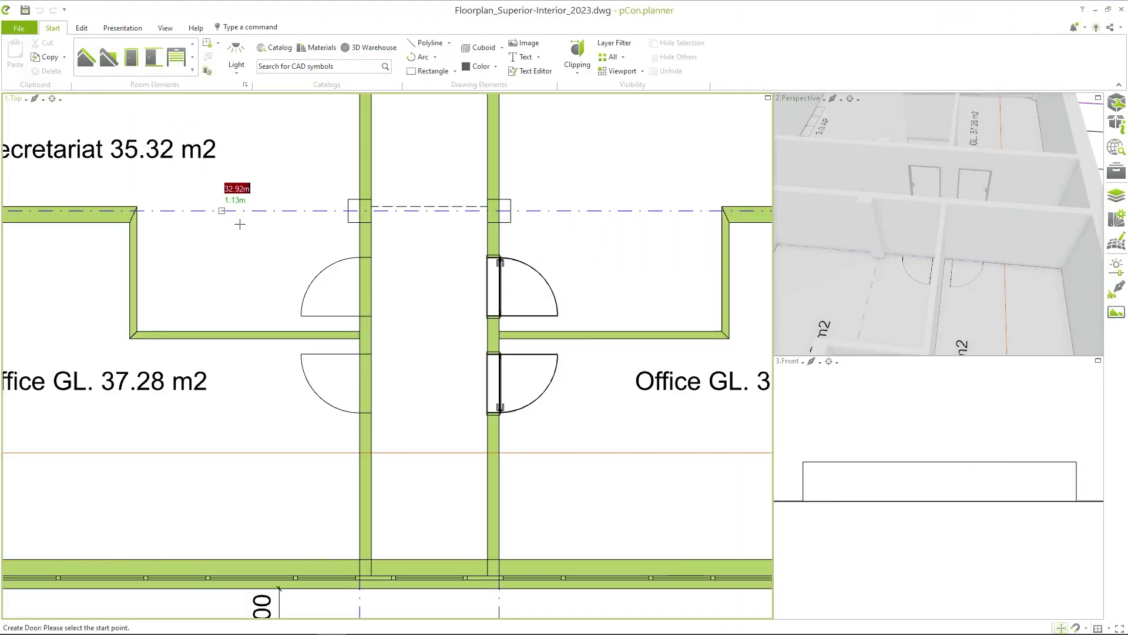
scroll(364, 287, "up", 3)
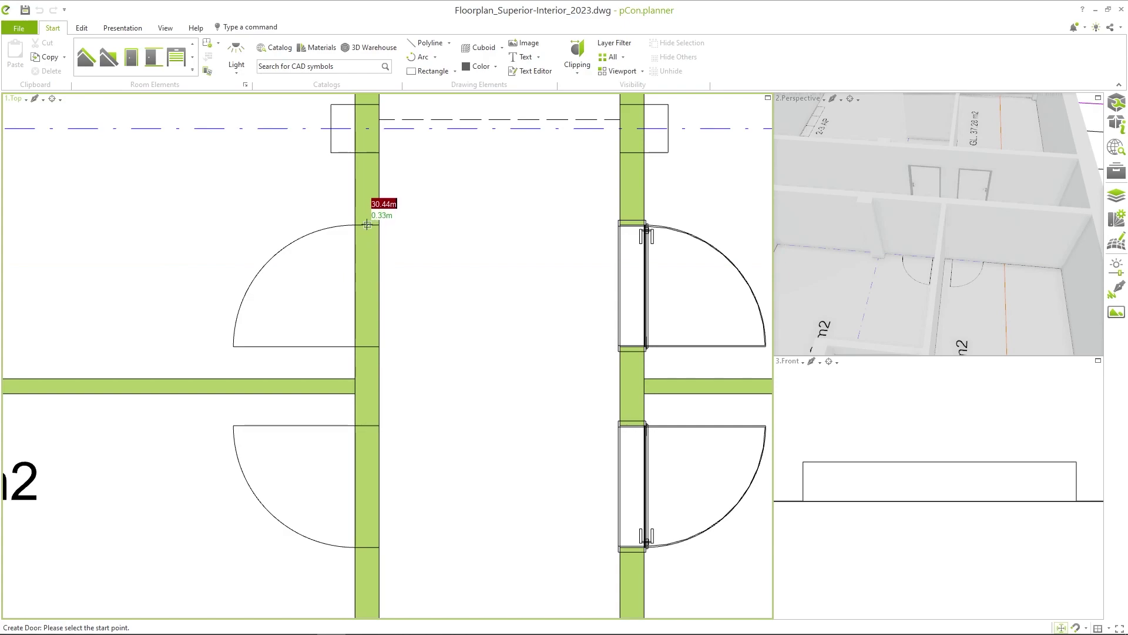
left_click(367, 346)
left_click(298, 328)
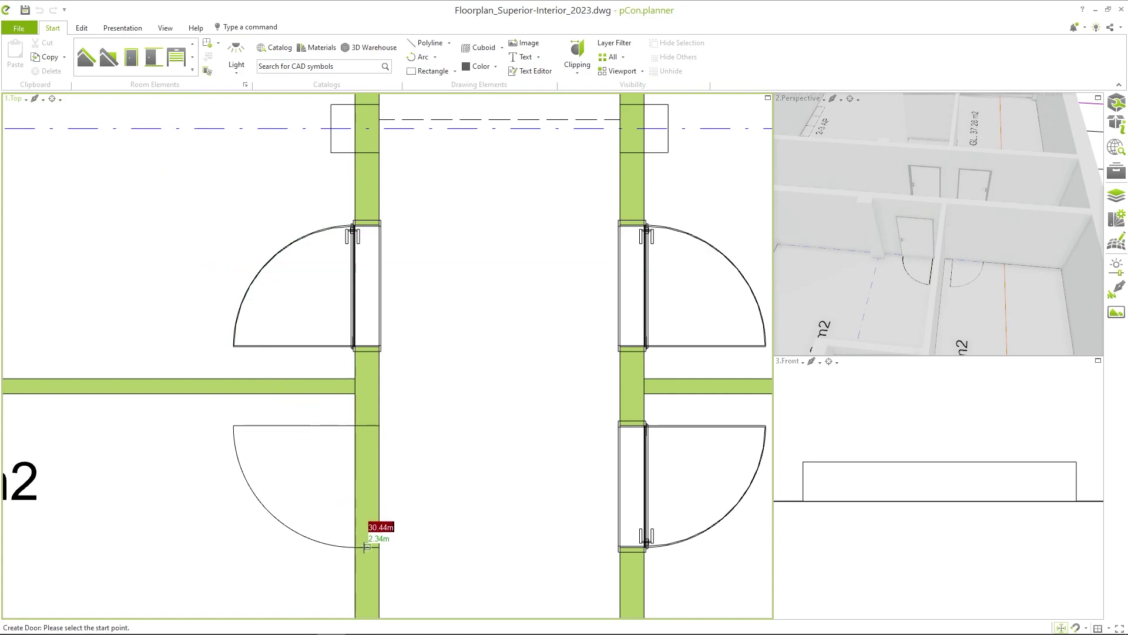
left_click(366, 534)
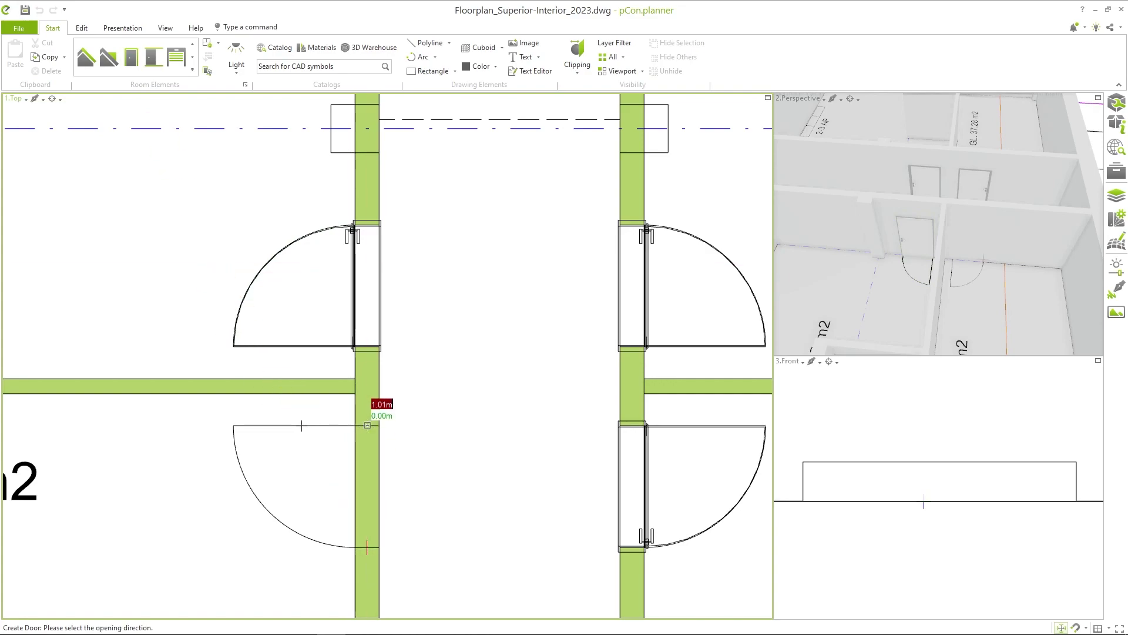
left_click(277, 424)
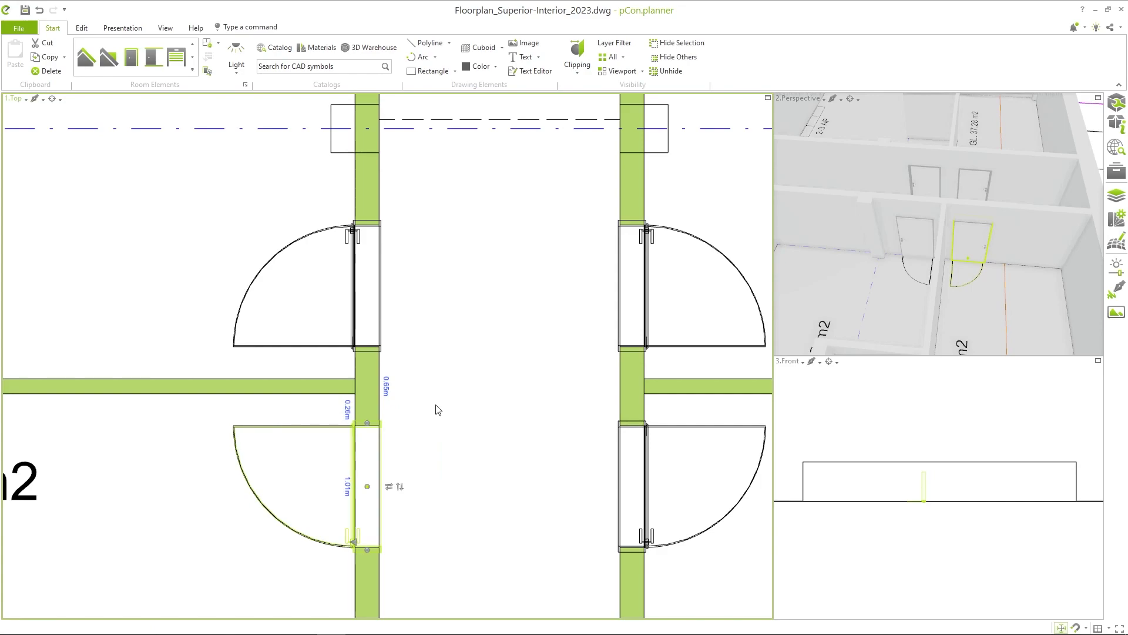